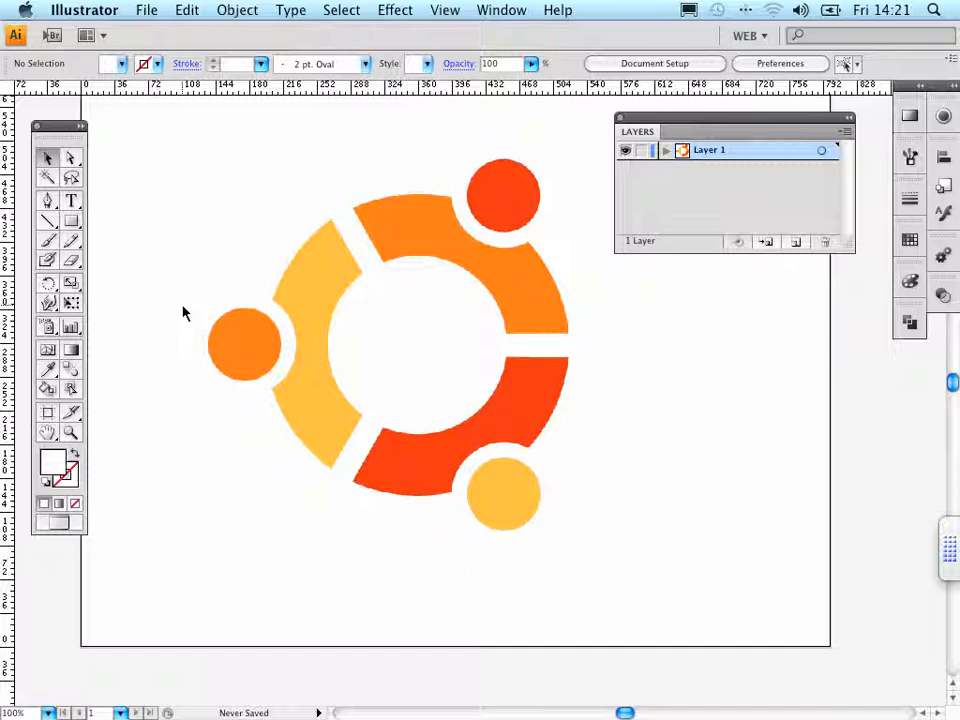
Add a new layer above the locked logo layer and dock the Layers panel out of the way.
{"action": "left_click", "coordinate": [799, 245]}
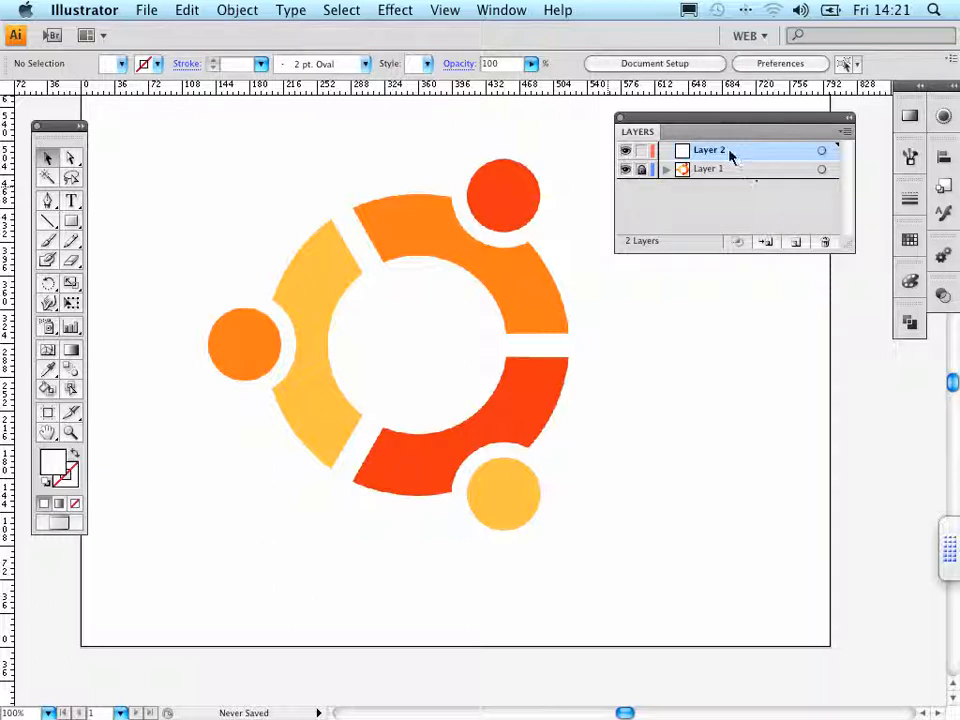
{"action": "left_click", "coordinate": [849, 119]}
{"action": "left_click_drag", "start_coordinate": [634, 129], "coordinate": [906, 364]}
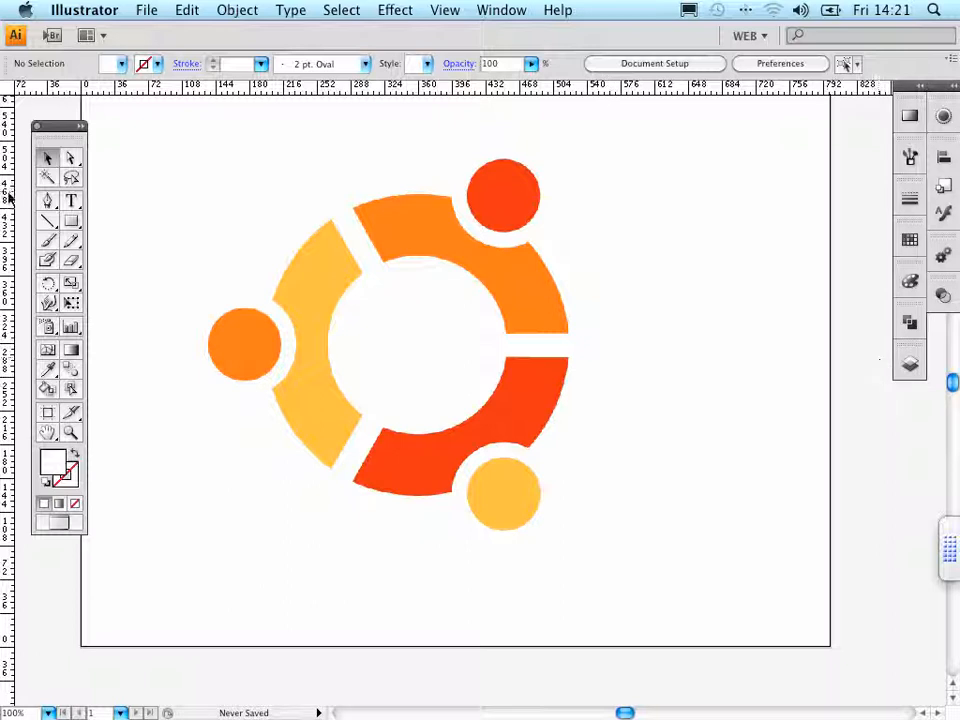
Draw a circle over the outer edge of the logo's ring, with no fill and a 1 px black stroke.
{"action": "left_click_drag", "start_coordinate": [71, 220], "coordinate": [128, 264]}
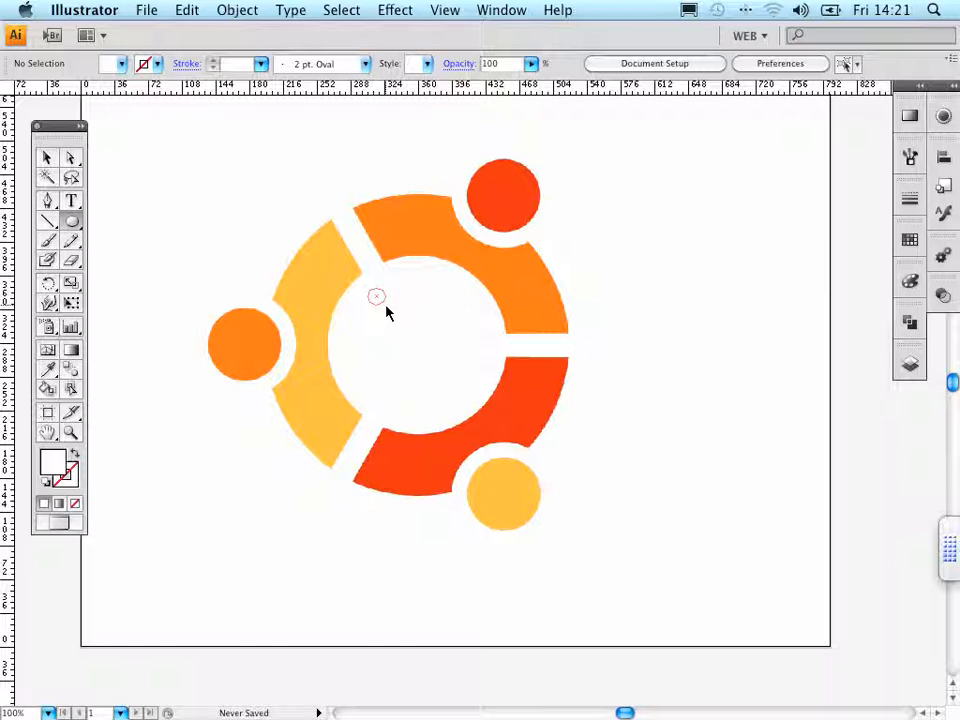
{"action": "mouse_move", "coordinate": [395, 323]}
{"action": "left_mouse_down"}
{"action": "mouse_move", "coordinate": [456, 370]}
{"action": "mouse_move", "coordinate": [521, 456]}
{"action": "mouse_move", "coordinate": [641, 537]}
{"action": "mouse_move", "coordinate": [542, 495]}
{"action": "mouse_move", "coordinate": [561, 489]}
{"action": "mouse_move", "coordinate": [564, 504]}
{"action": "left_mouse_up"}
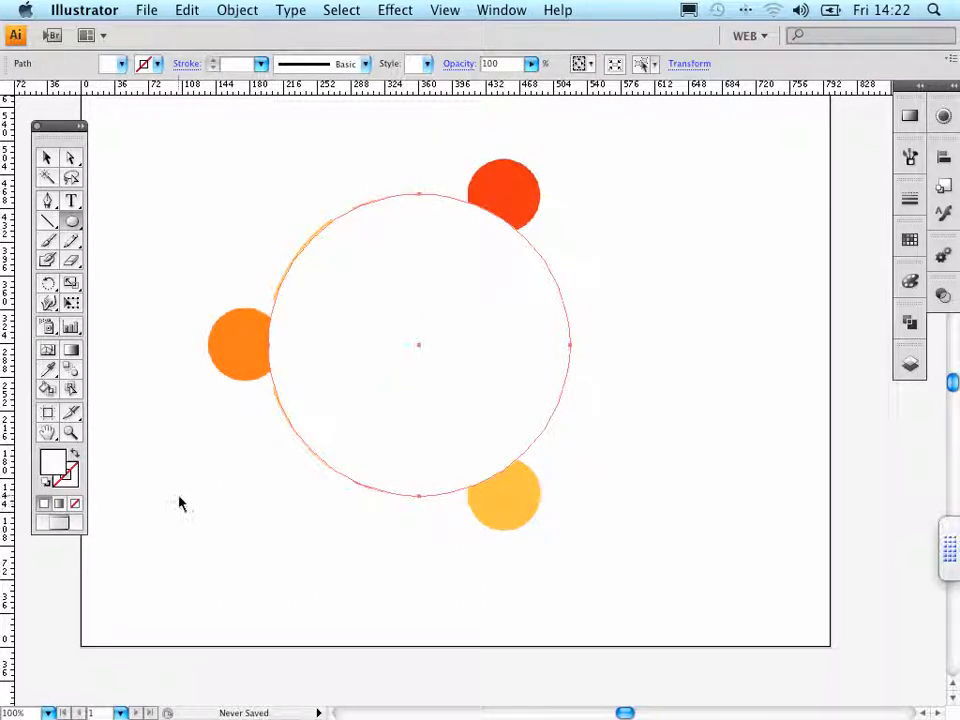
{"action": "left_click", "coordinate": [46, 483]}
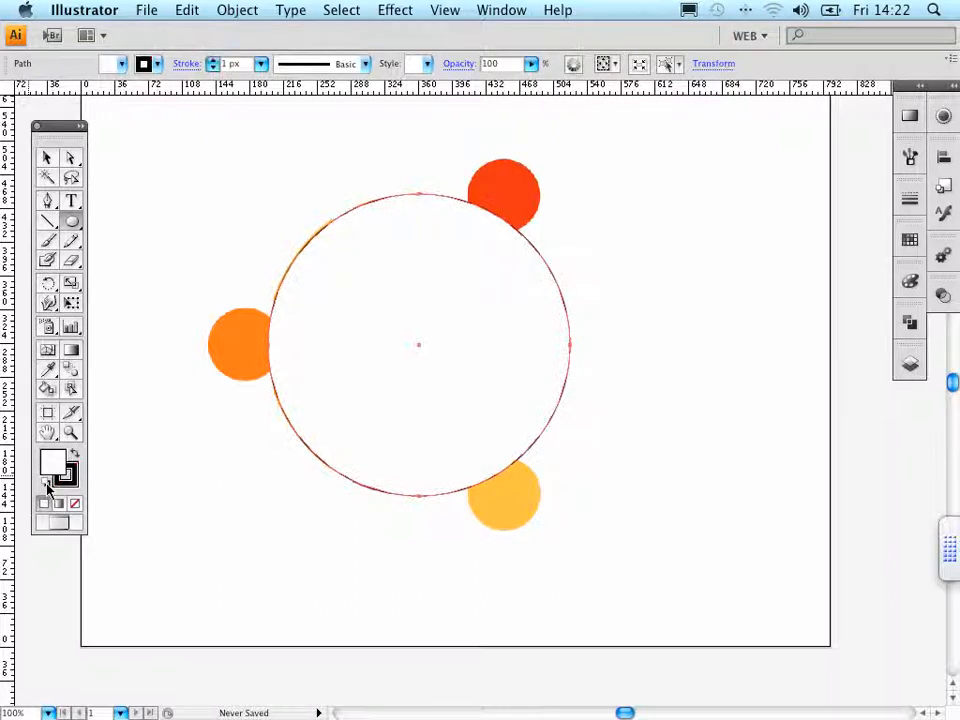
{"action": "left_click", "coordinate": [53, 467]}
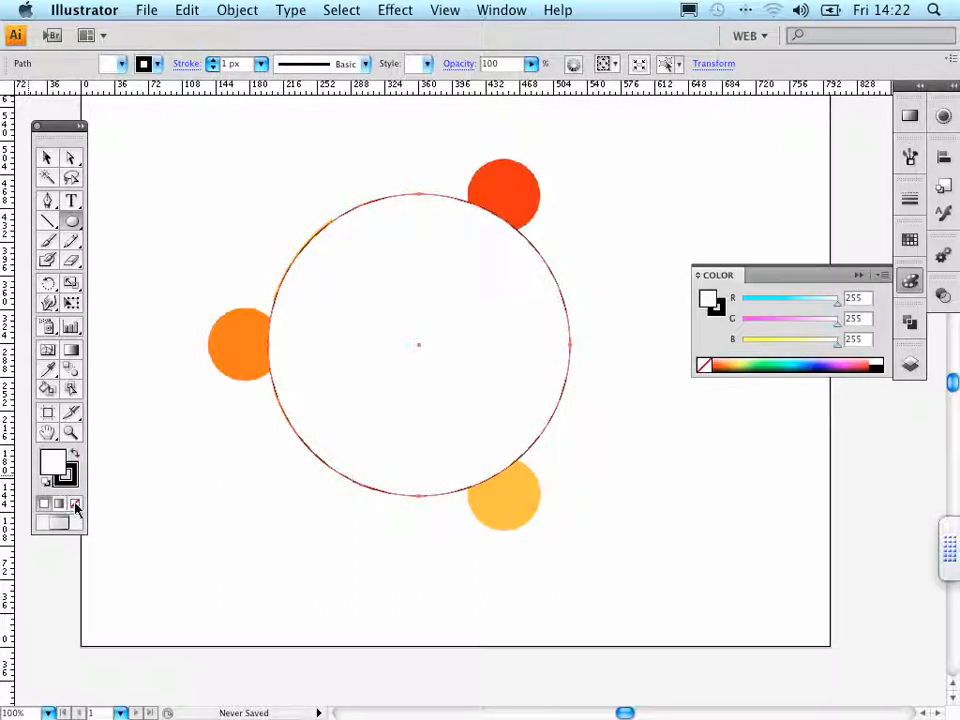
{"action": "left_click", "coordinate": [76, 508]}
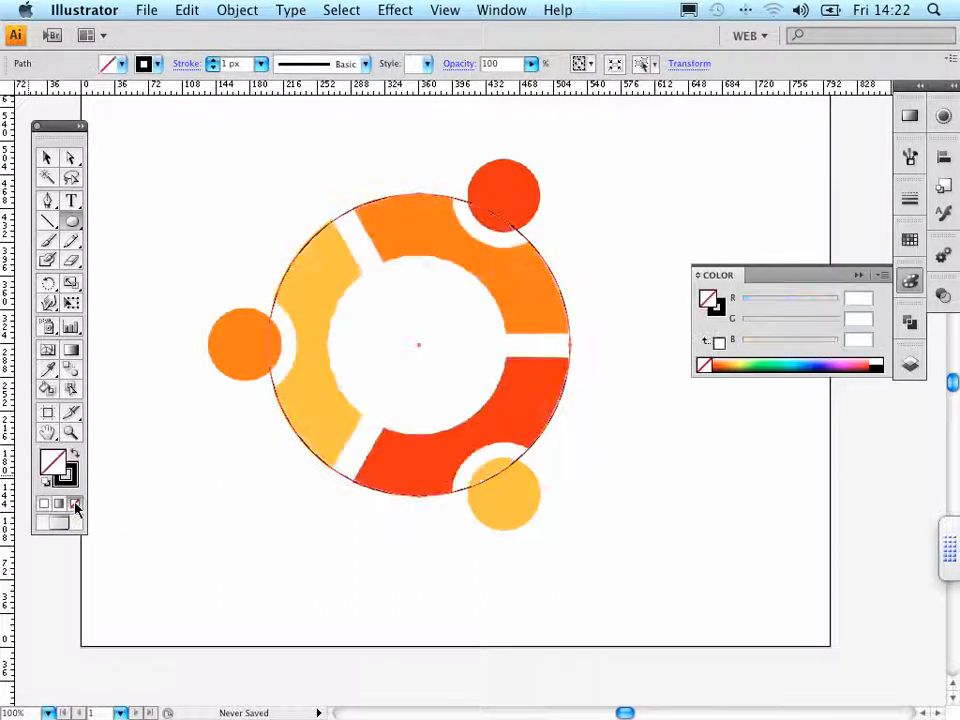
Draw a second circle over the ring's inner edge and subtract it from the outer circle using Pathfinder's Minus Front.
{"action": "left_click", "coordinate": [423, 355]}
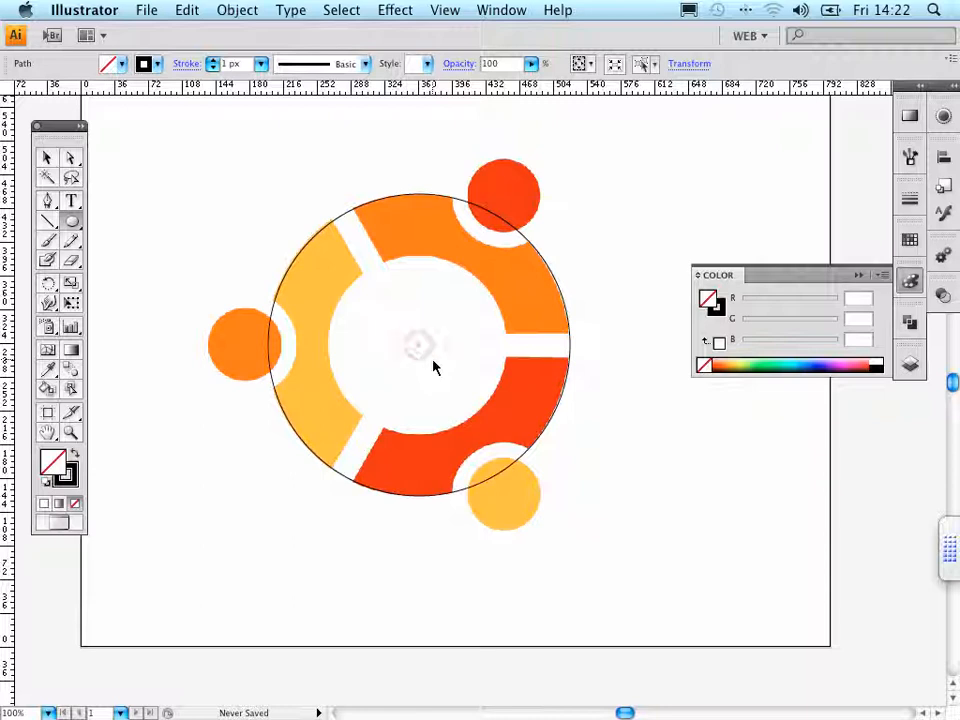
{"action": "left_click_drag", "start_coordinate": [434, 361], "coordinate": [508, 401]}
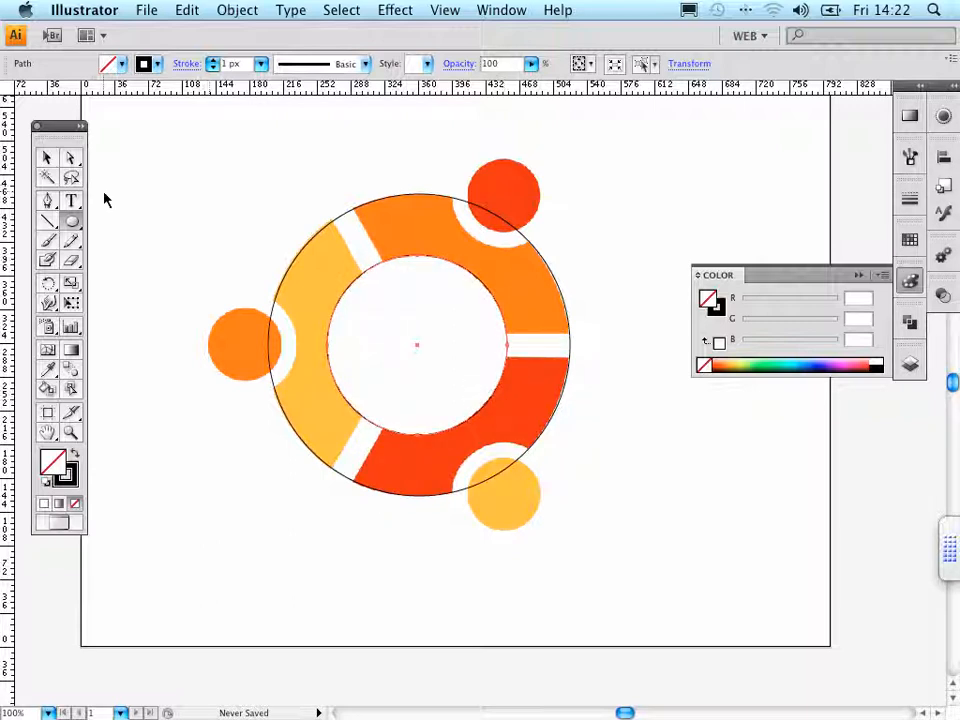
{"action": "left_click", "coordinate": [46, 157]}
{"action": "left_click", "coordinate": [465, 272]}
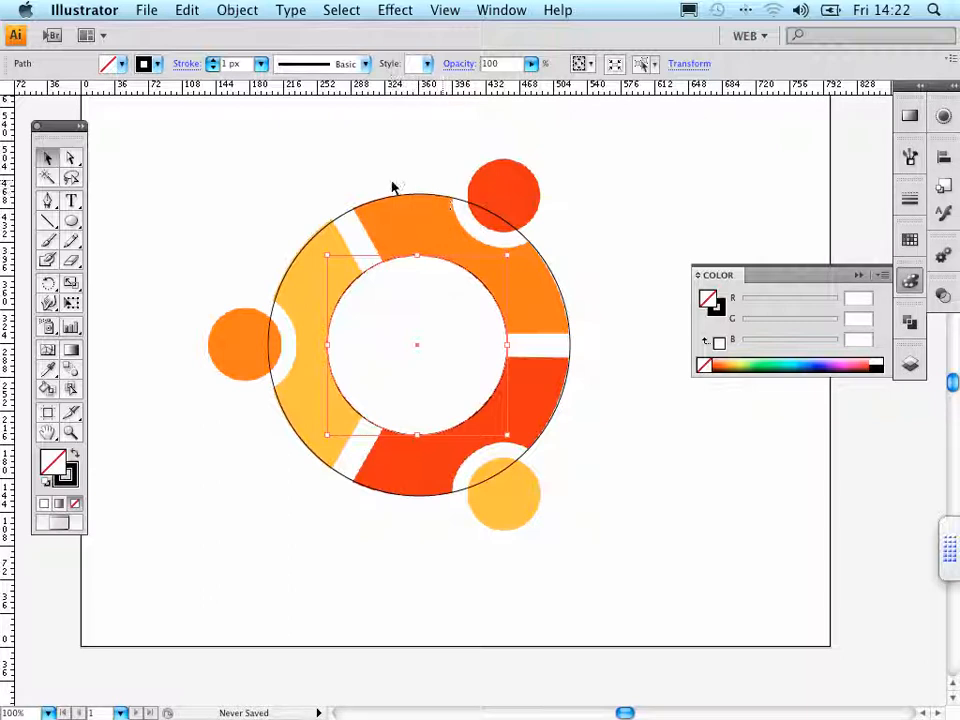
{"action": "left_click_drag", "start_coordinate": [379, 174], "coordinate": [419, 285]}
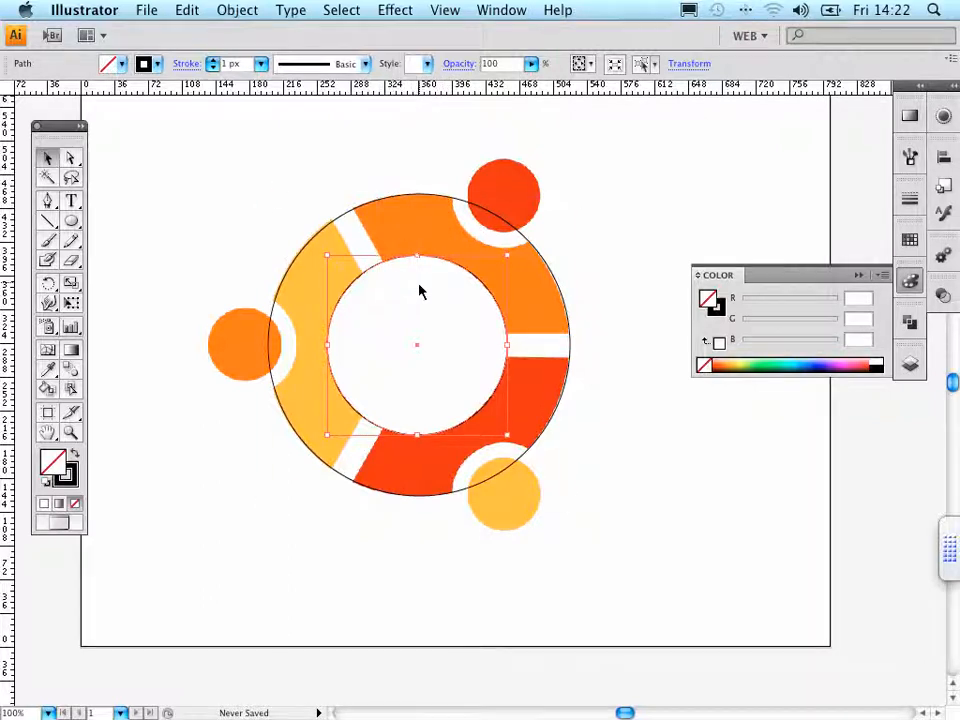
{"action": "left_click", "coordinate": [909, 322]}
{"action": "left_click_drag", "start_coordinate": [800, 331], "coordinate": [719, 176]}
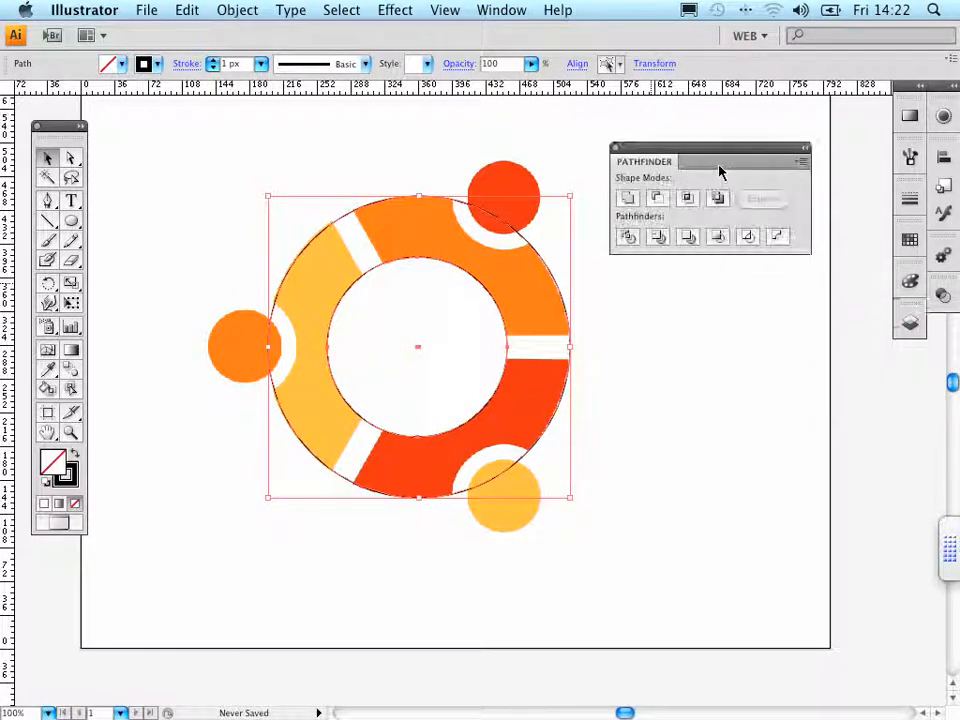
{"action": "left_click", "coordinate": [655, 200]}
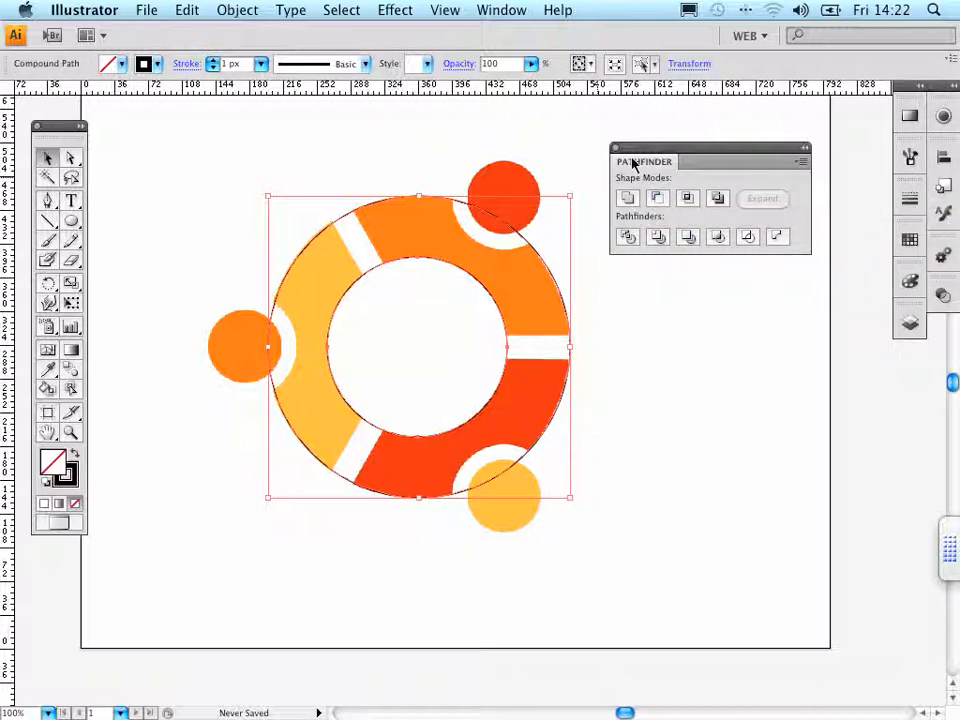
Check the cut-out ring by swapping its fill and stroke, swap them back, and deselect it.
{"action": "left_click", "coordinate": [424, 175]}
{"action": "left_click", "coordinate": [445, 205]}
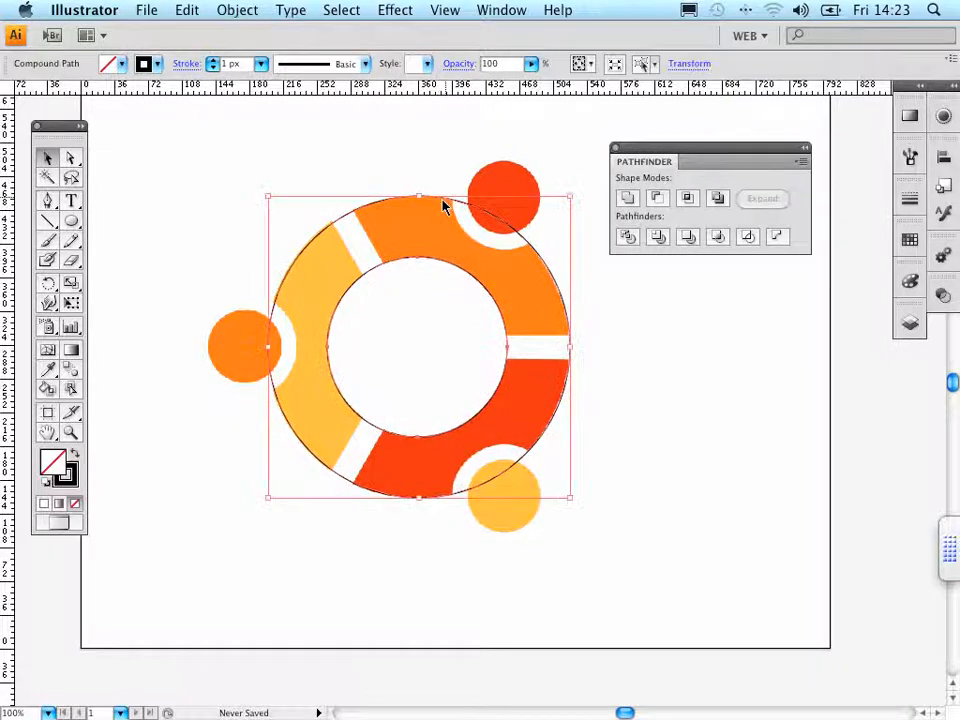
{"action": "left_click", "coordinate": [76, 455]}
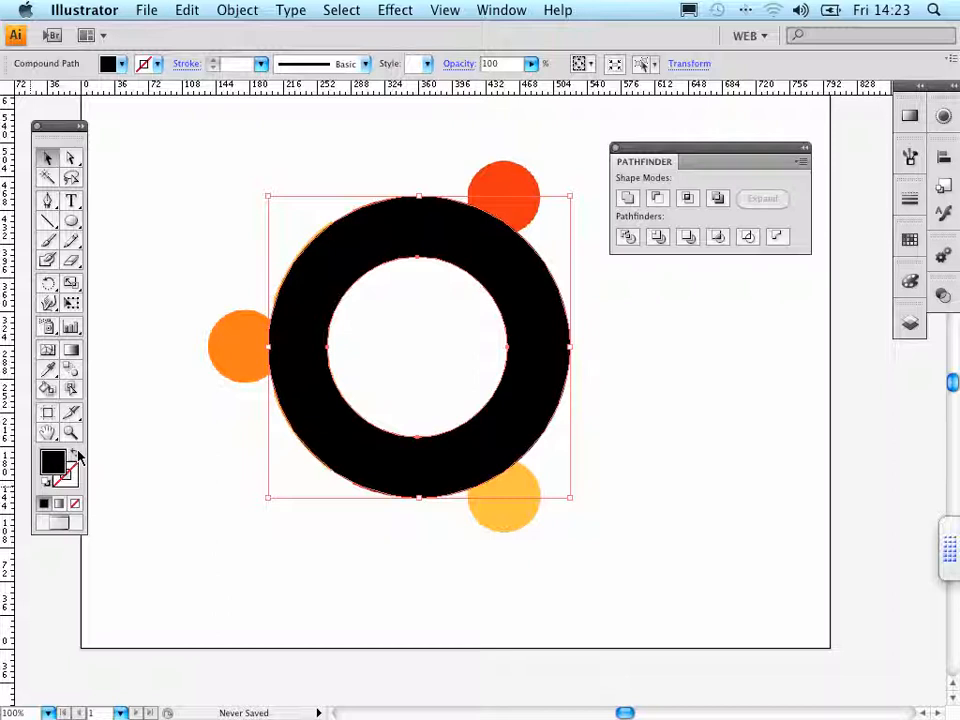
{"action": "left_click", "coordinate": [76, 455]}
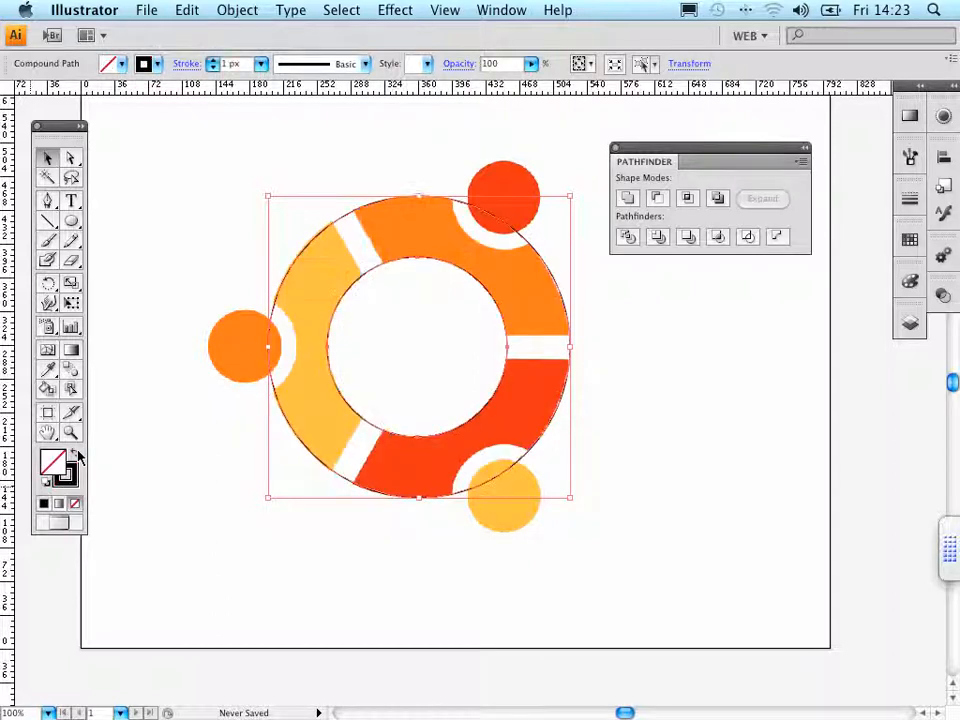
{"action": "left_click", "coordinate": [212, 246]}
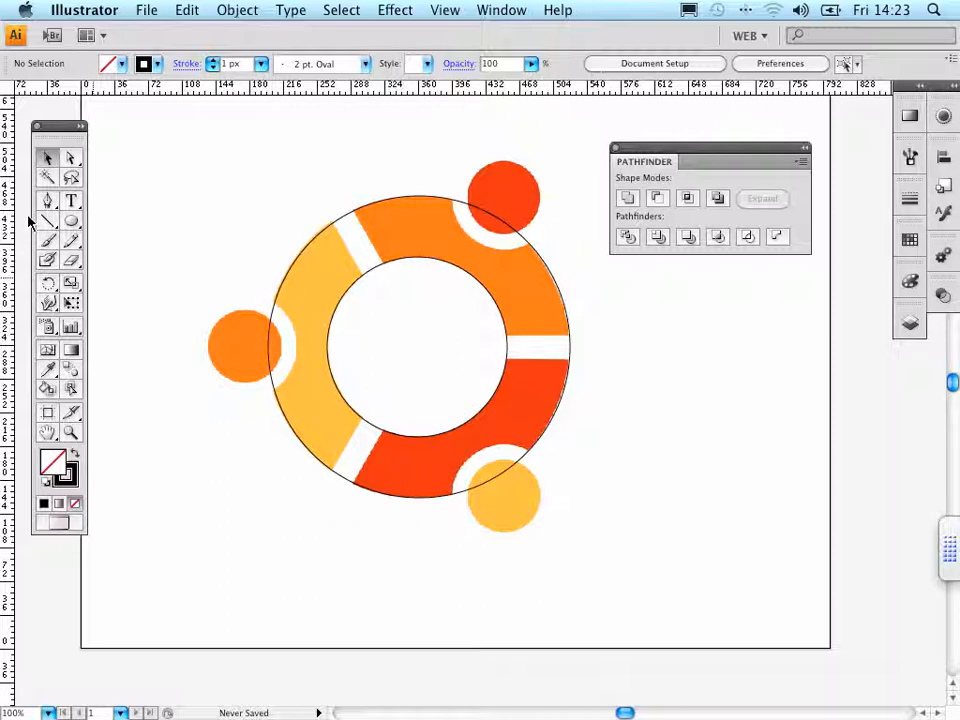
Draw an unfilled circle around the logo's left dot, matching the notch cut into the ring.
{"action": "left_click", "coordinate": [71, 220]}
{"action": "mouse_move", "coordinate": [189, 314]}
{"action": "left_mouse_down"}
{"action": "mouse_move", "coordinate": [261, 373]}
{"action": "mouse_move", "coordinate": [285, 377]}
{"action": "mouse_move", "coordinate": [297, 404]}
{"action": "left_mouse_up"}
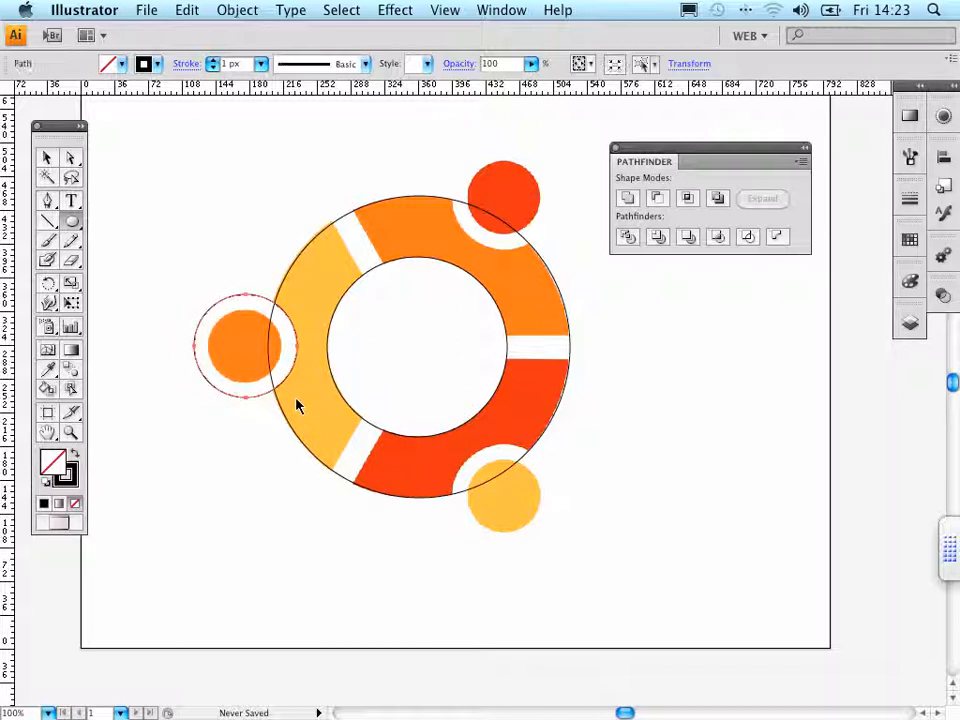
{"action": "left_click", "coordinate": [47, 160]}
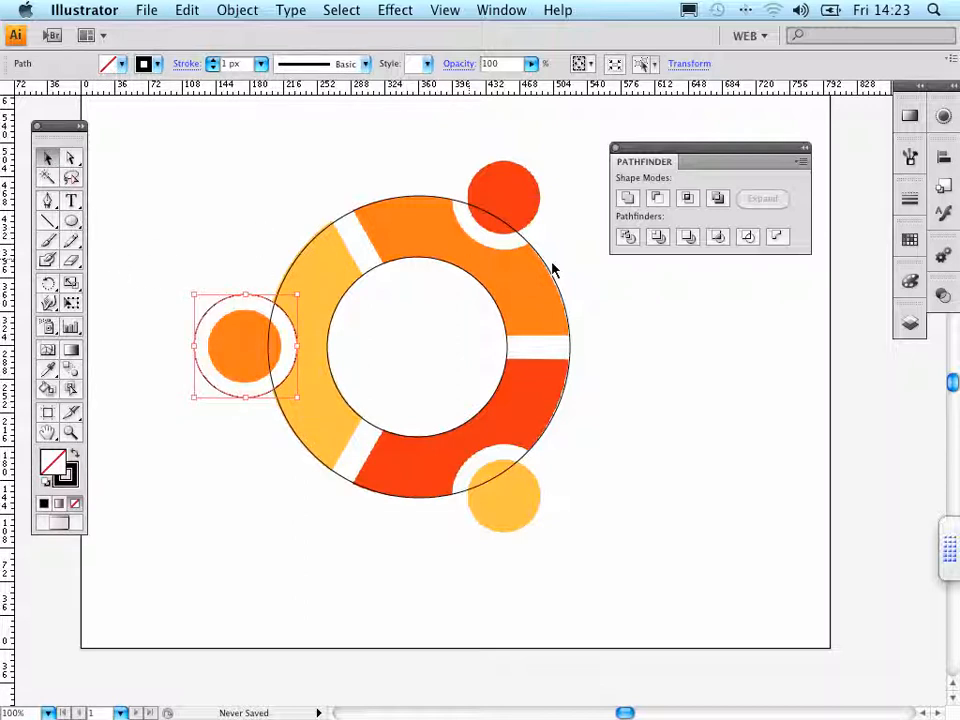
Place a horizontal and a vertical guide crossing at the centre of the ring.
{"action": "left_click", "coordinate": [410, 265]}
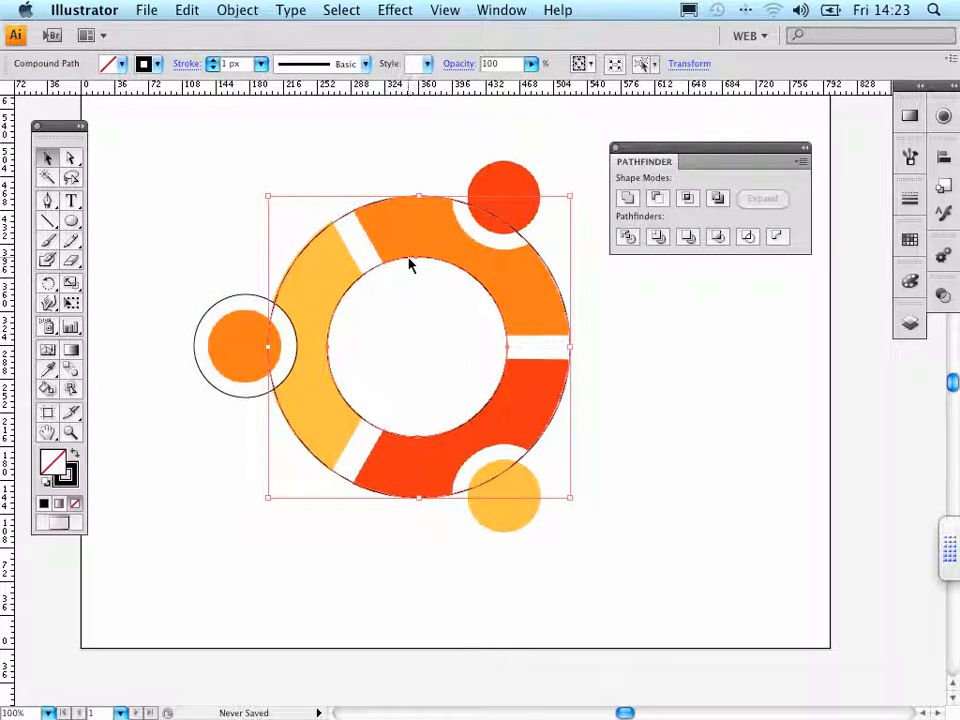
{"action": "left_click_drag", "start_coordinate": [360, 90], "coordinate": [401, 354]}
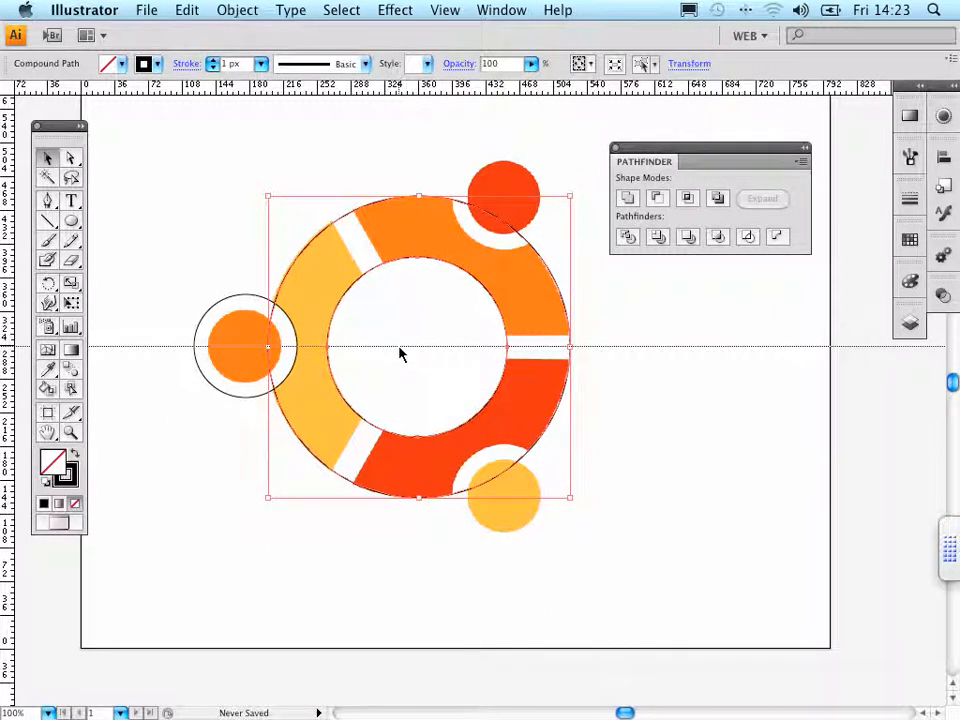
{"action": "left_click_drag", "start_coordinate": [11, 497], "coordinate": [421, 488]}
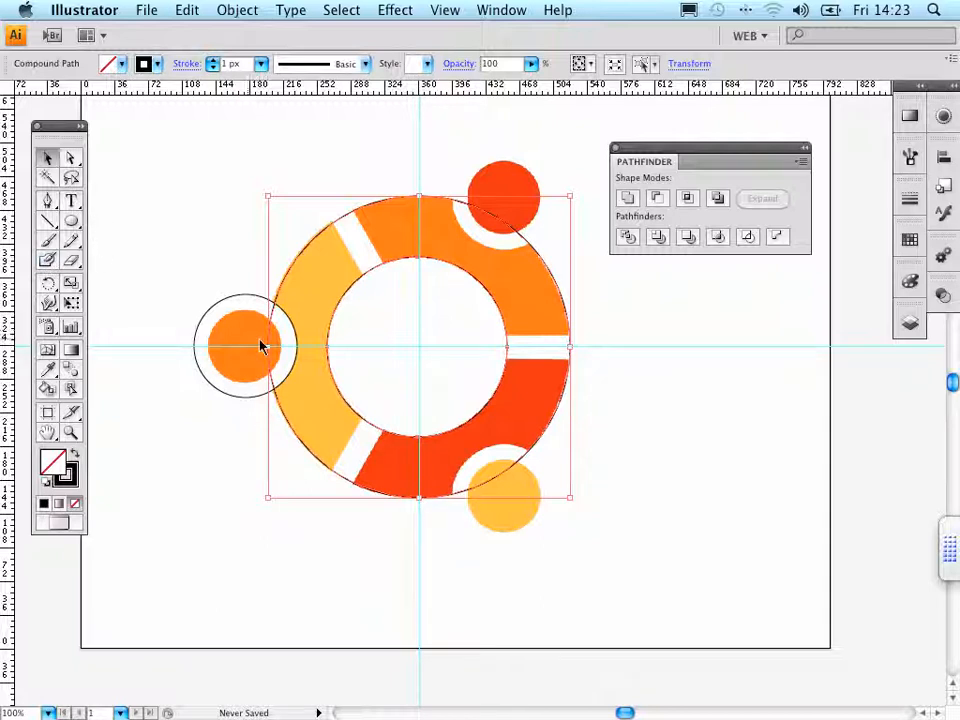
Rotate copies of the left notch circle about the ring's centre so they surround the lower-right and upper-right dots.
{"action": "left_click", "coordinate": [229, 302]}
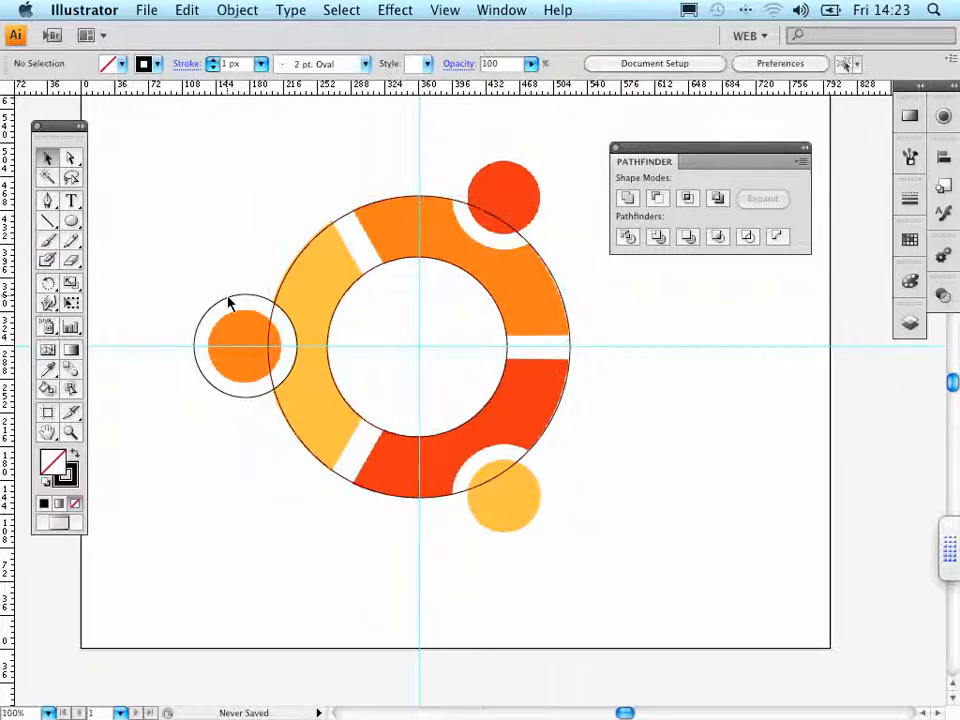
{"action": "left_click", "coordinate": [230, 302]}
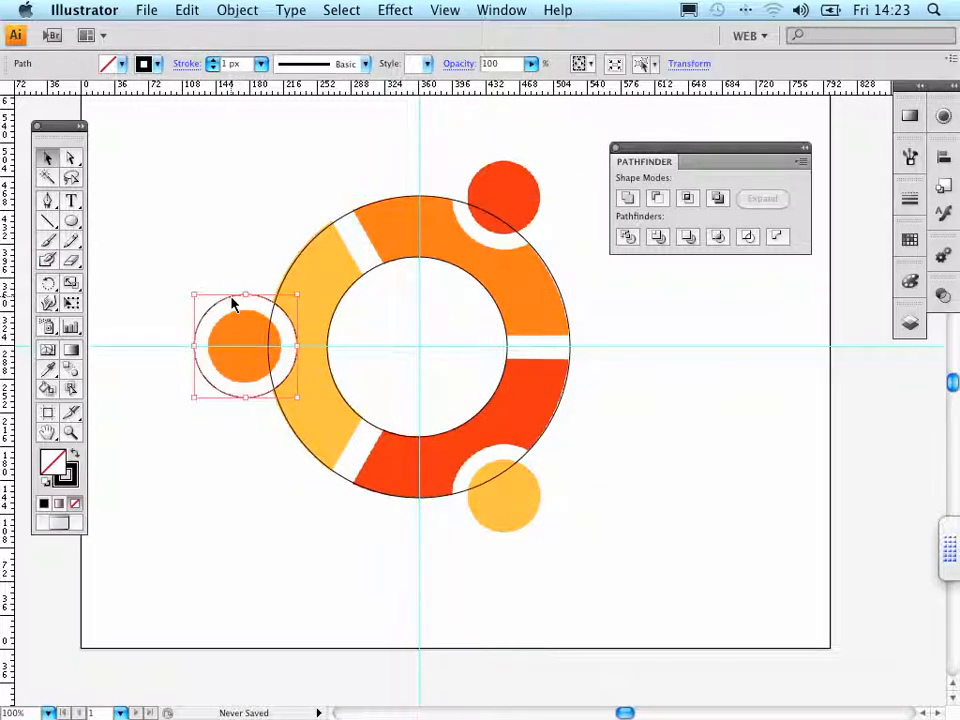
{"action": "left_click", "coordinate": [51, 287]}
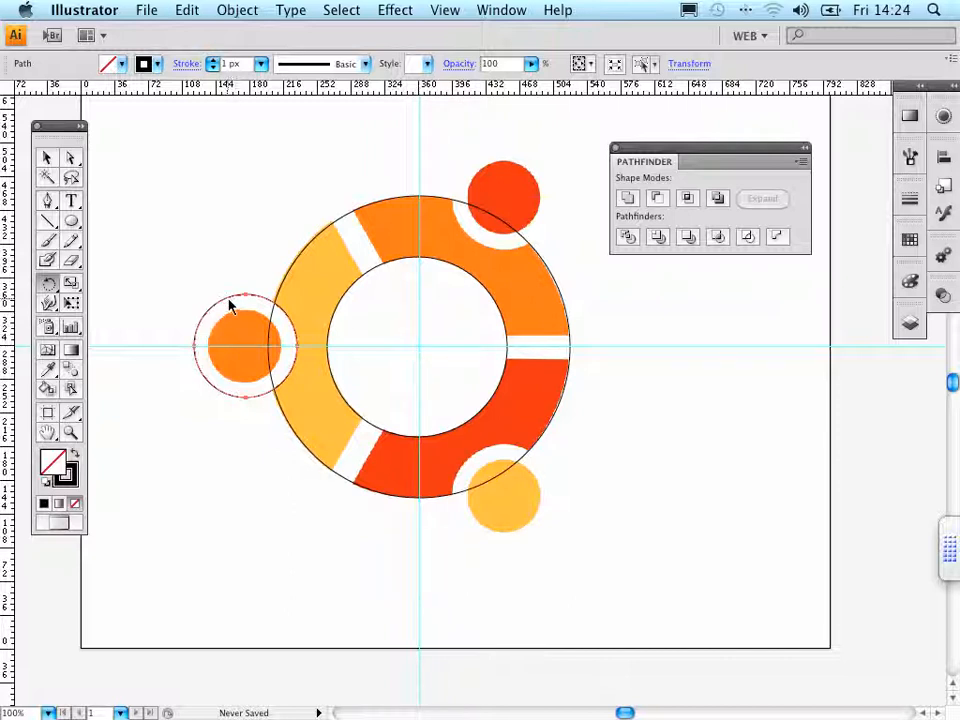
{"action": "left_click_drag", "start_coordinate": [225, 311], "coordinate": [437, 415]}
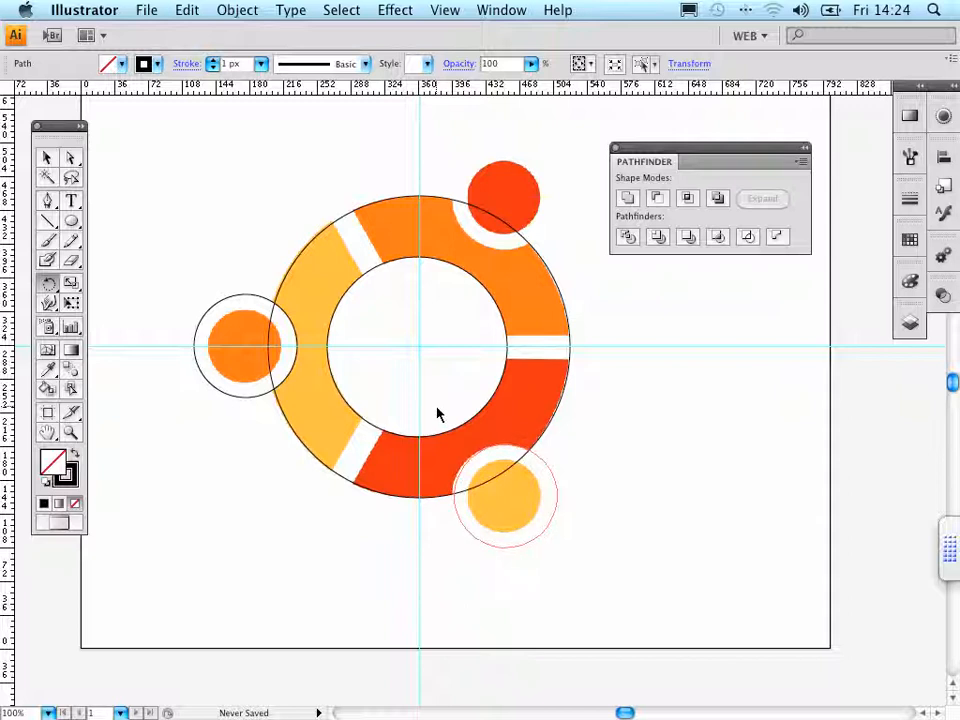
{"action": "left_click_drag", "start_coordinate": [437, 415], "coordinate": [437, 415]}
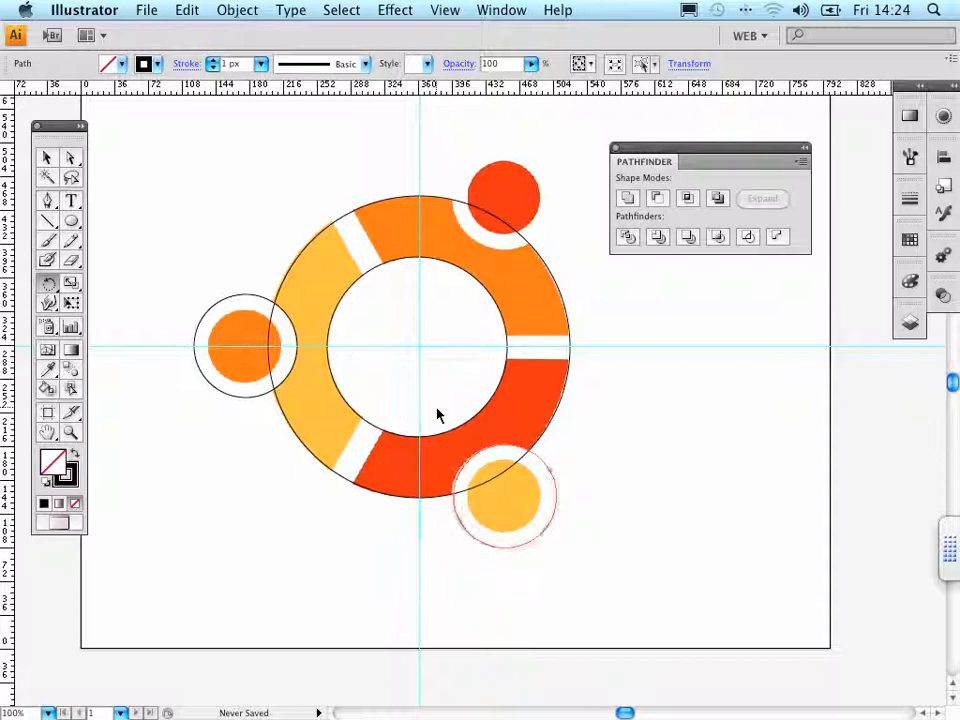
{"action": "key", "text": "super"}
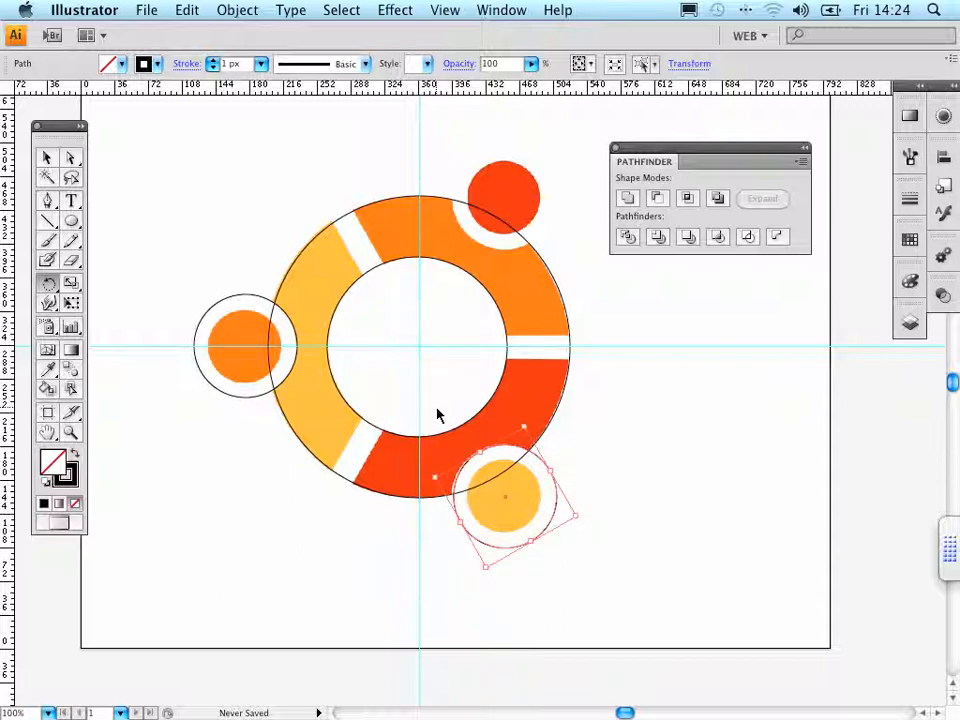
{"action": "key", "text": "super+d"}
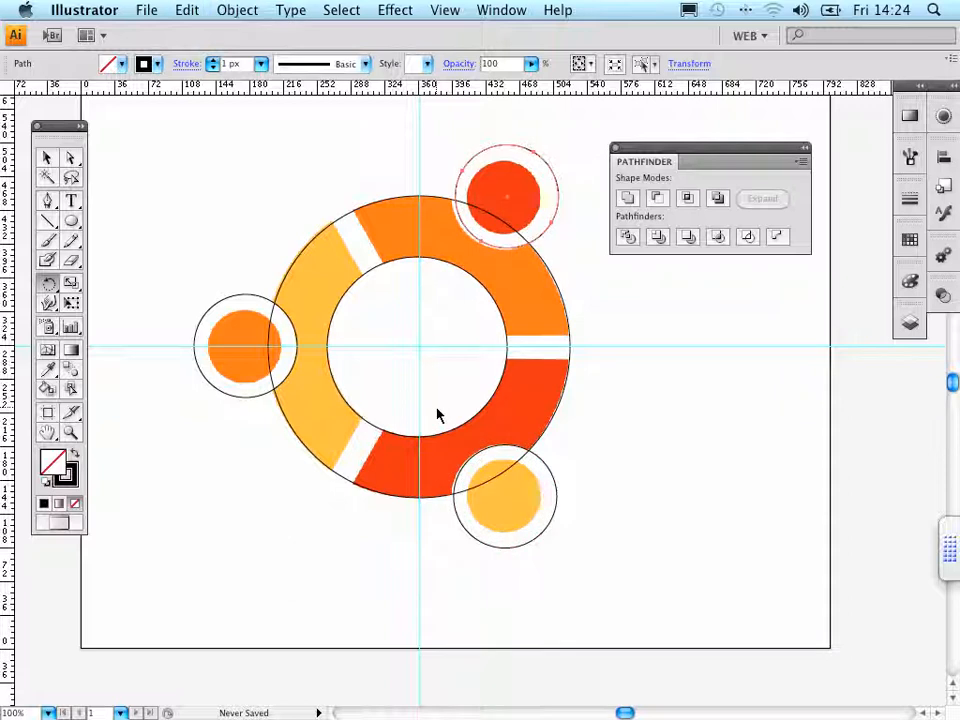
Subtract the upper-right notch circle from the ring using Pathfinder's Minus Front.
{"action": "left_click", "coordinate": [48, 158]}
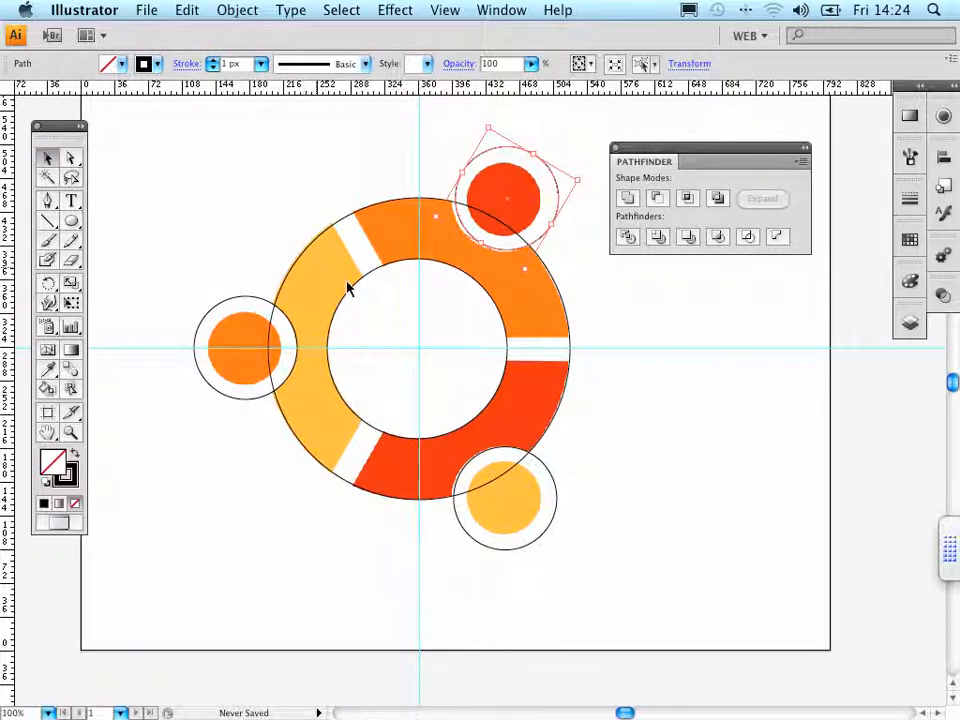
{"action": "left_click", "coordinate": [366, 218], "text": "shift"}
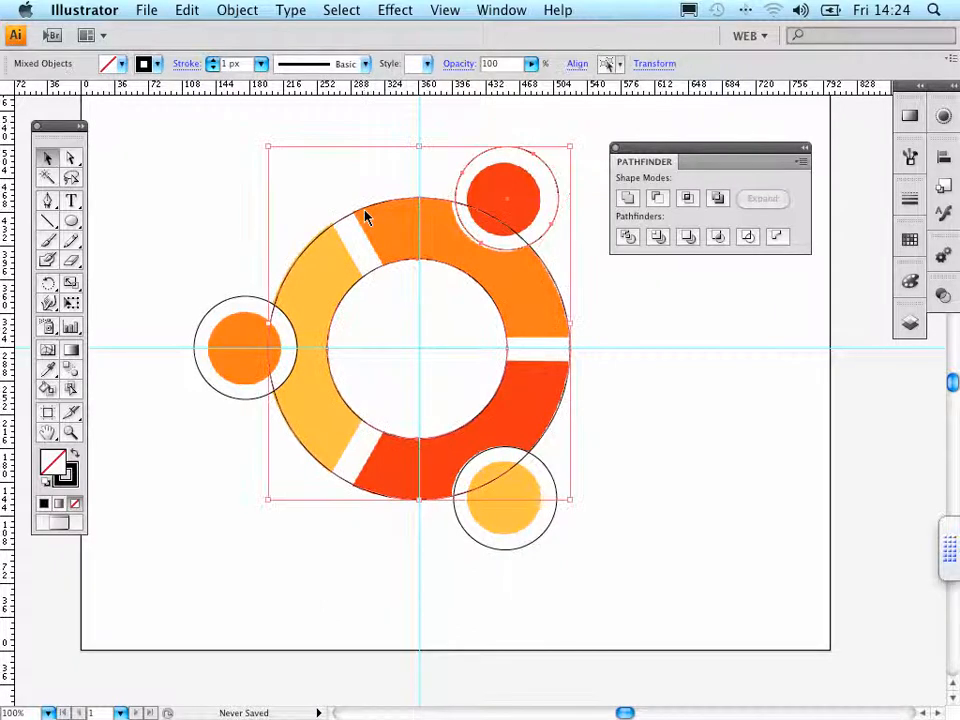
{"action": "left_click", "coordinate": [656, 199]}
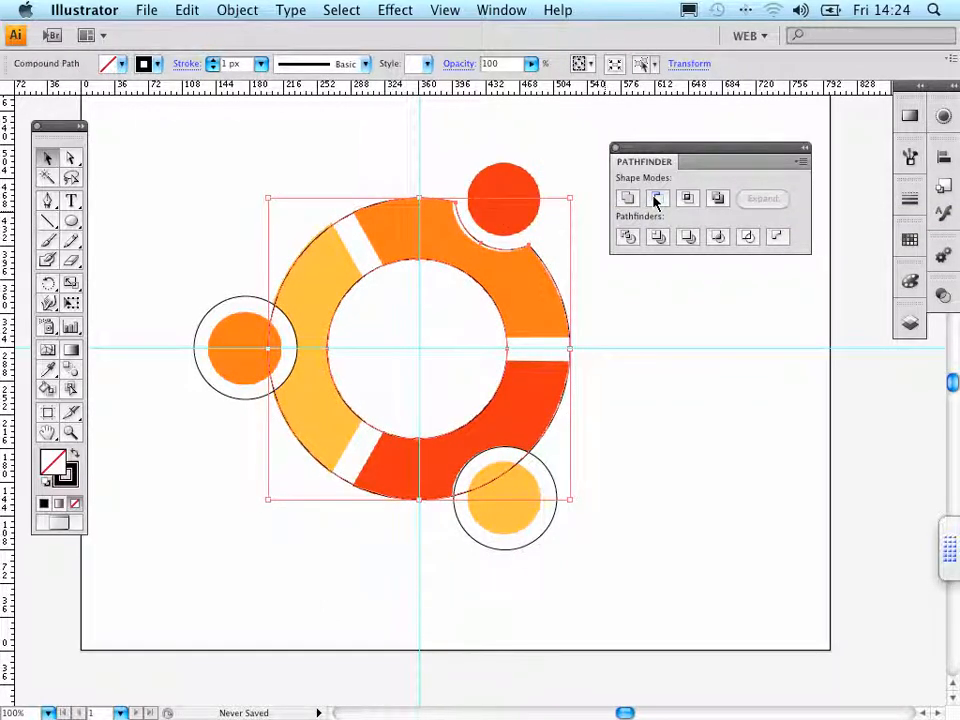
Try to subtract the left notch circle from the ring using Pathfinder's Minus Front.
{"action": "left_click", "coordinate": [229, 306]}
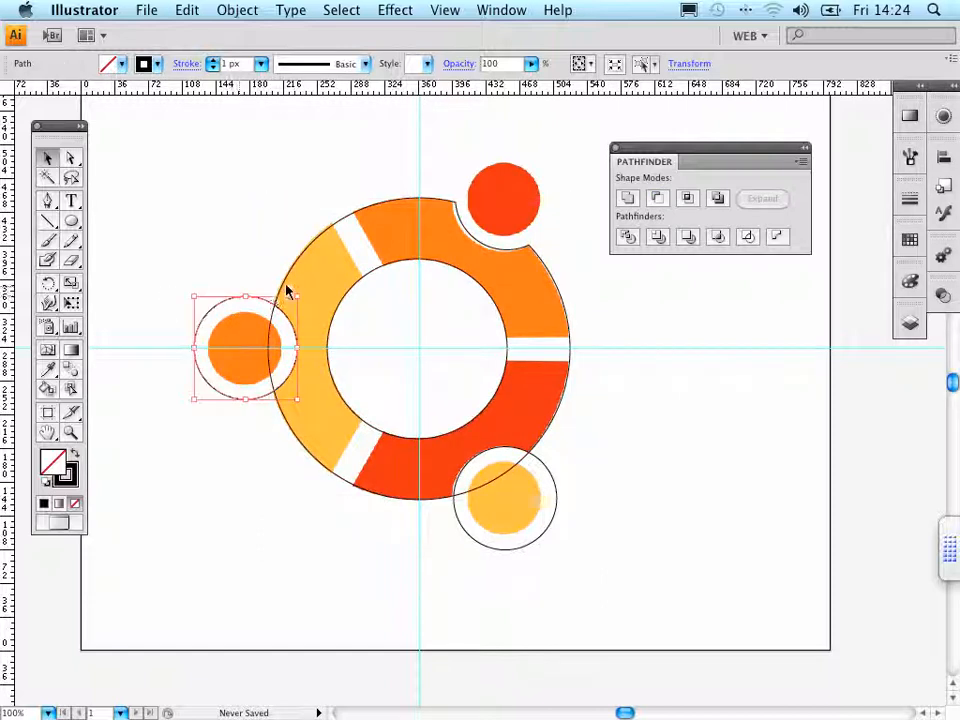
{"action": "left_click", "coordinate": [288, 289], "text": "shift"}
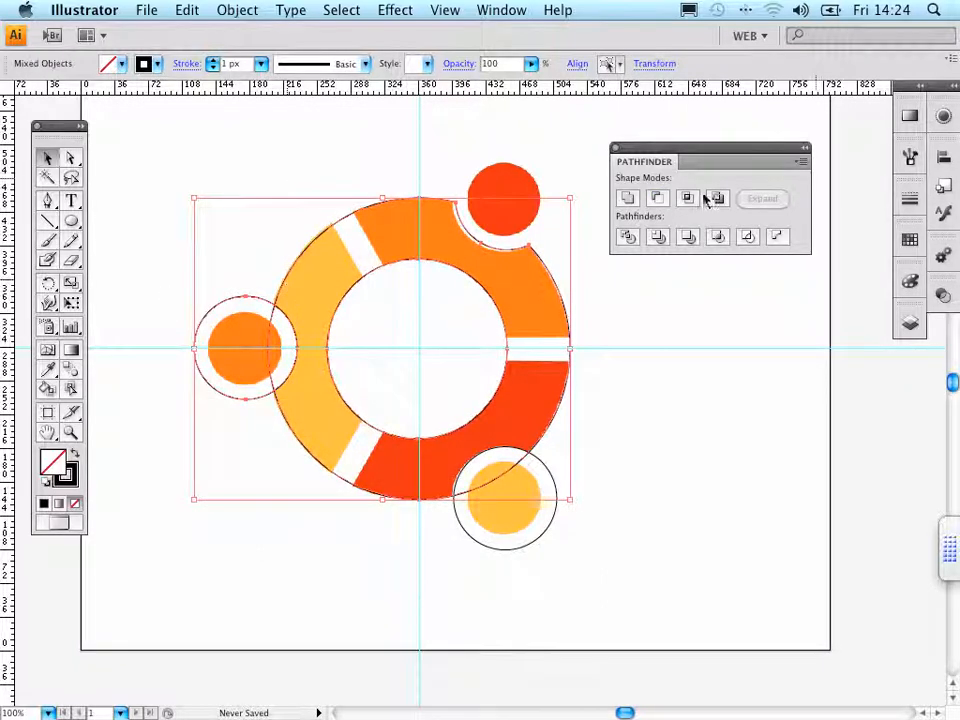
{"action": "left_click", "coordinate": [658, 200]}
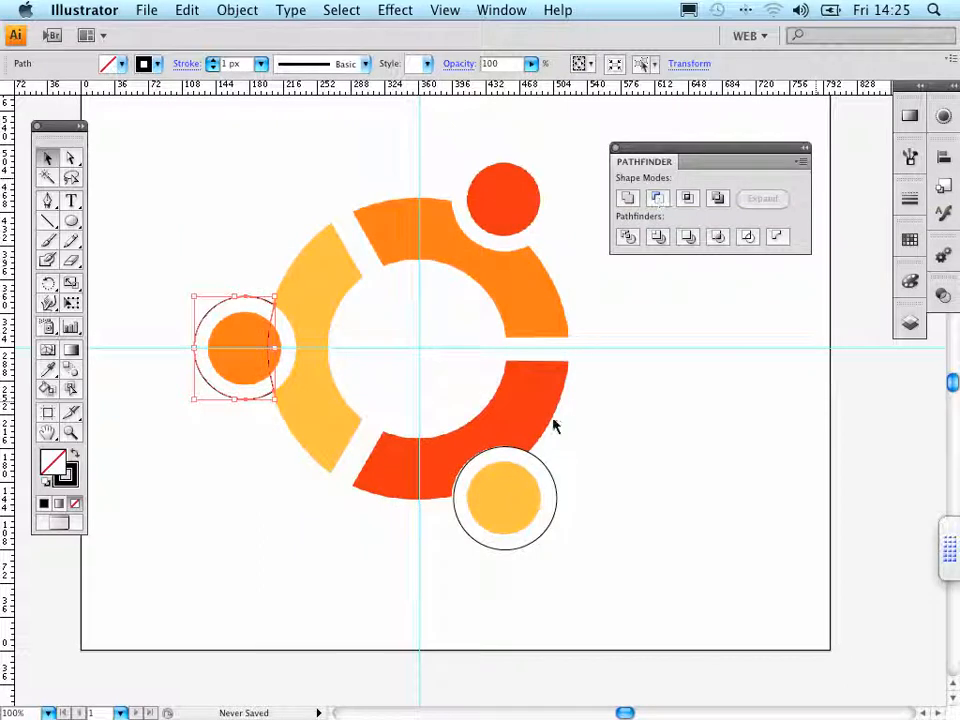
Undo the last subtraction and bring the left notch circle to the front of the stacking order.
{"action": "key", "text": "super+a"}
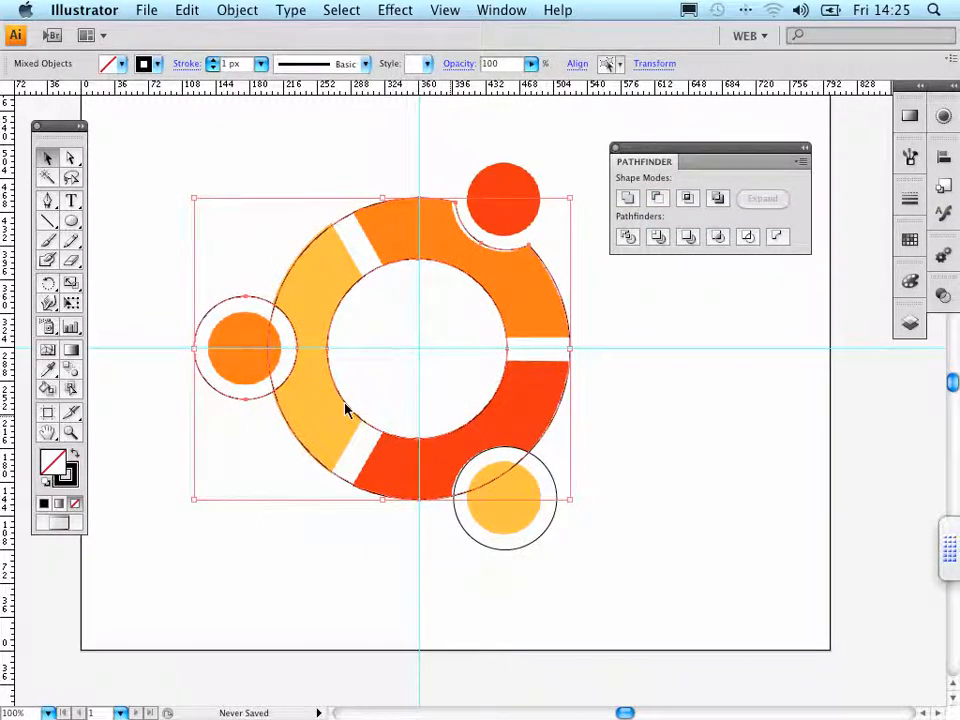
{"action": "left_click", "coordinate": [205, 305]}
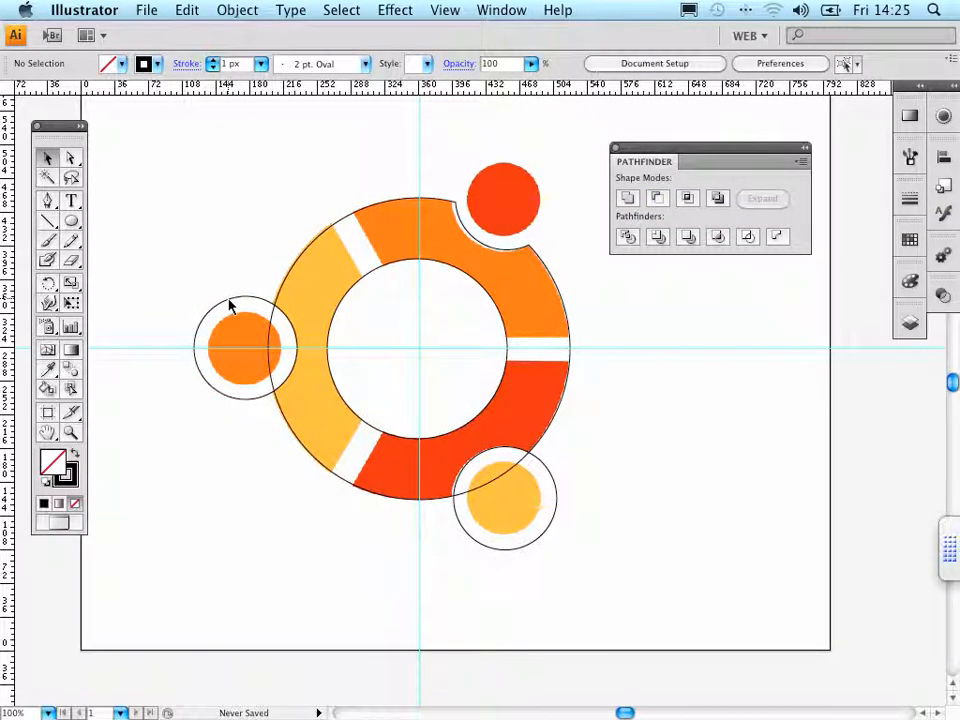
{"action": "left_click", "coordinate": [230, 305]}
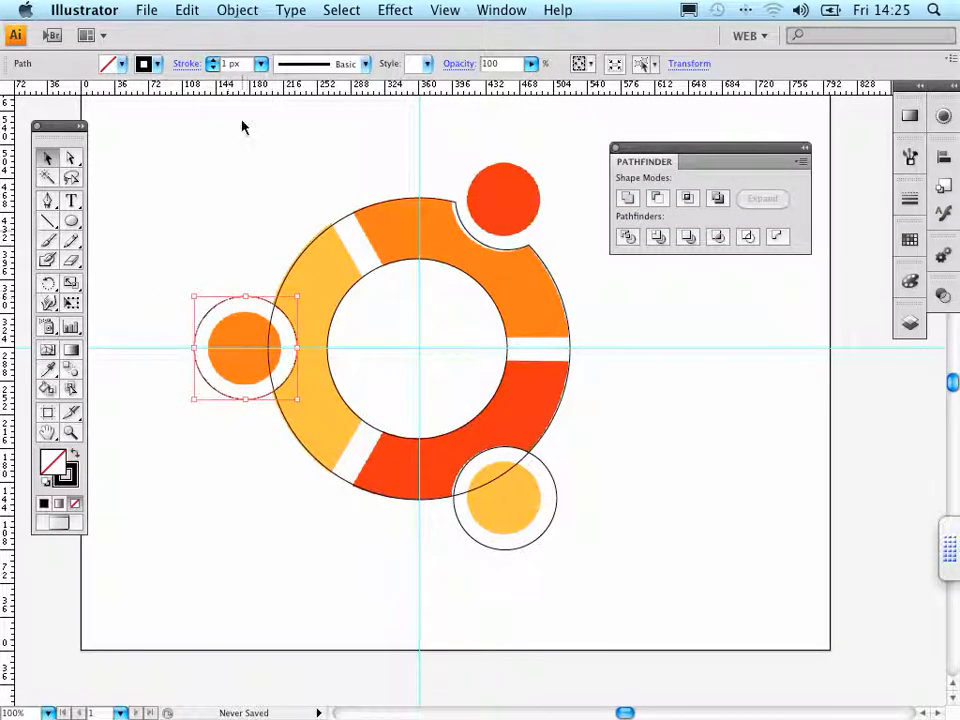
{"action": "left_click", "coordinate": [240, 12]}
{"action": "mouse_move", "coordinate": [260, 51]}
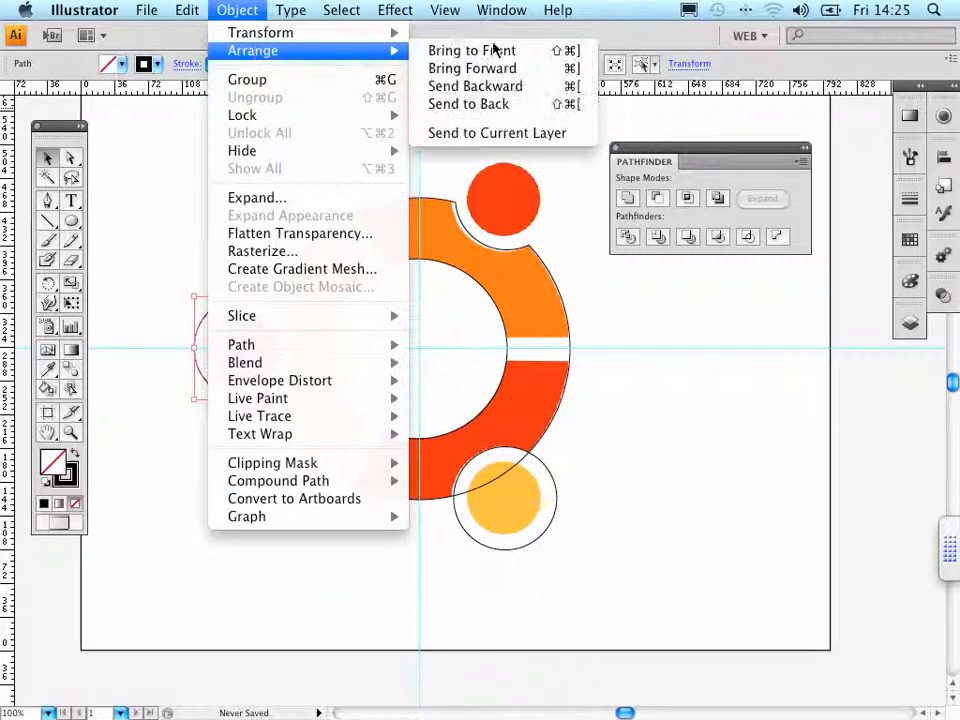
{"action": "left_click", "coordinate": [465, 50]}
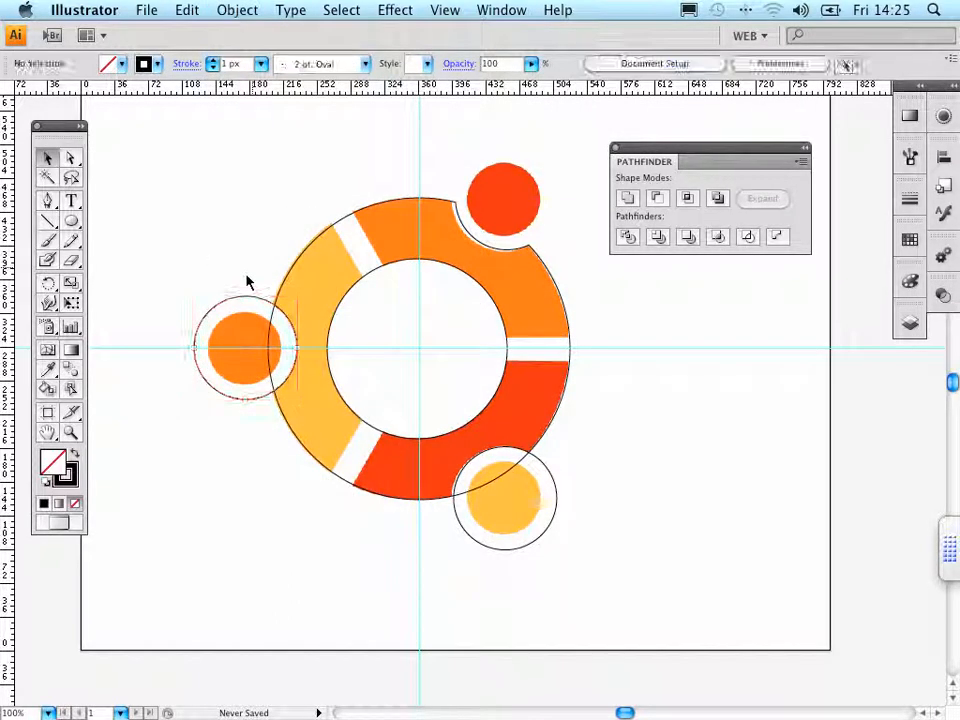
Subtract the left notch circle from the ring using Pathfinder's Minus Front.
{"action": "left_click_drag", "start_coordinate": [246, 285], "coordinate": [296, 318]}
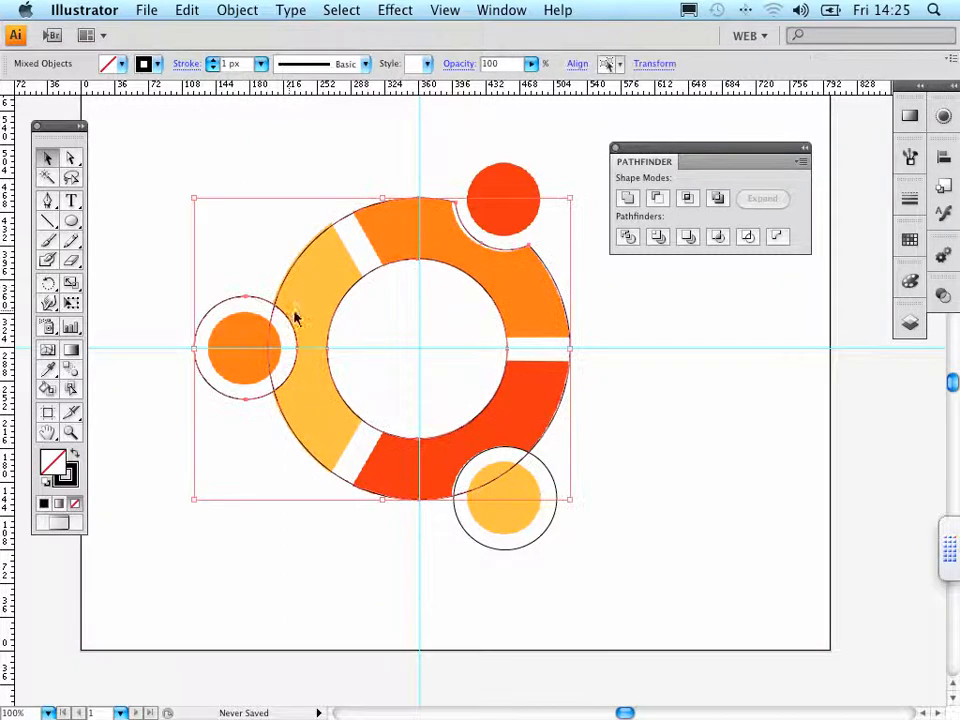
{"action": "left_click", "coordinate": [657, 199]}
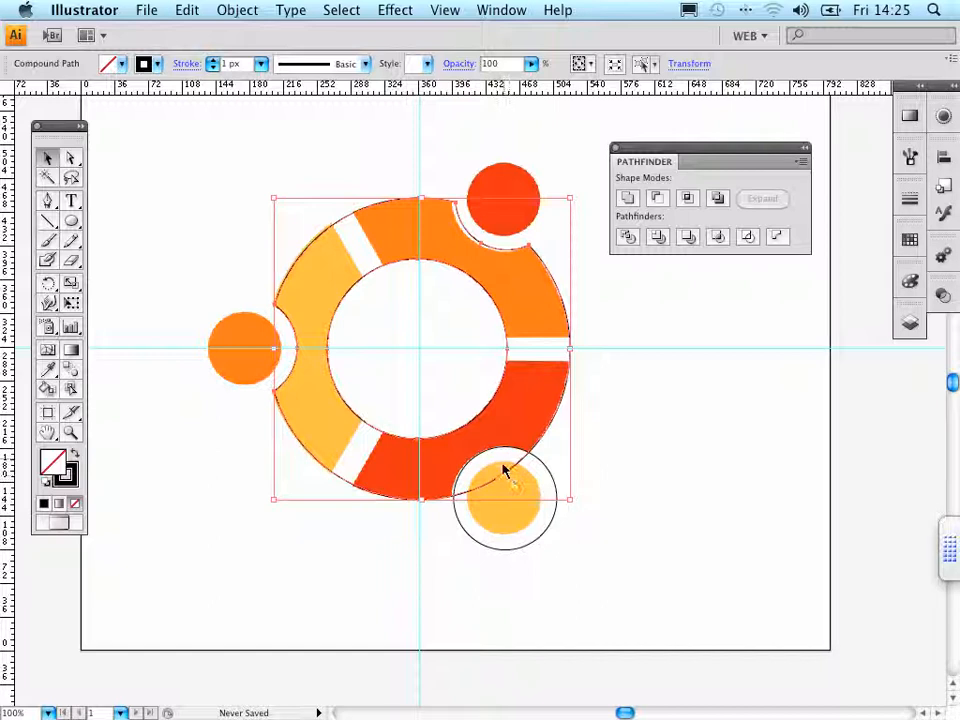
{"action": "left_click", "coordinate": [583, 450]}
Bring the lower-right notch circle to the front and subtract it from the ring with Pathfinder's Minus Front.
{"action": "left_click", "coordinate": [553, 484]}
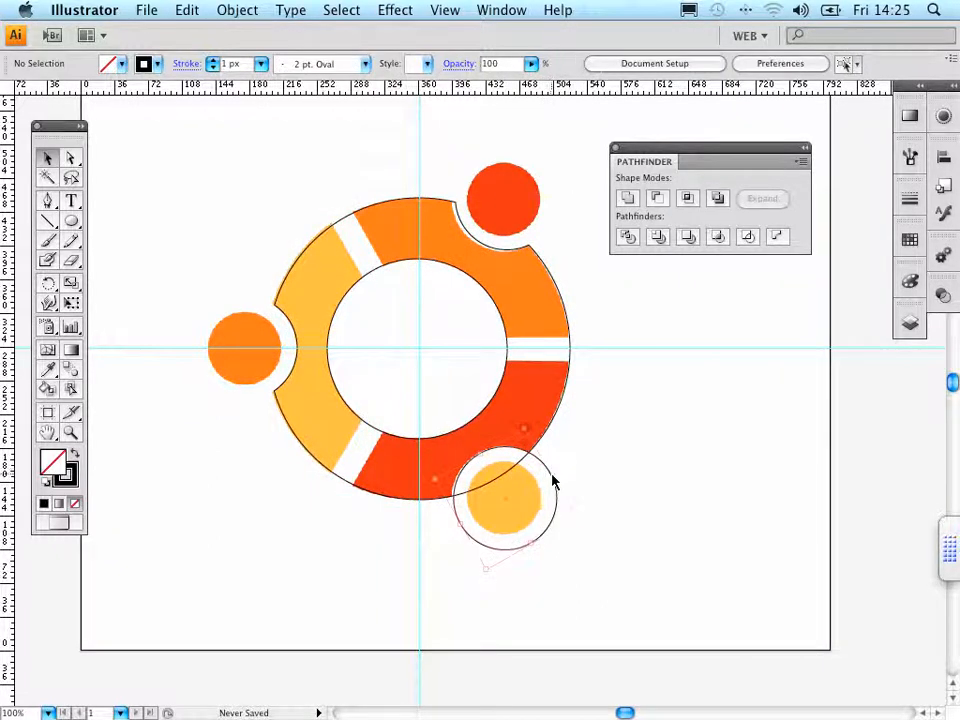
{"action": "left_click", "coordinate": [238, 12]}
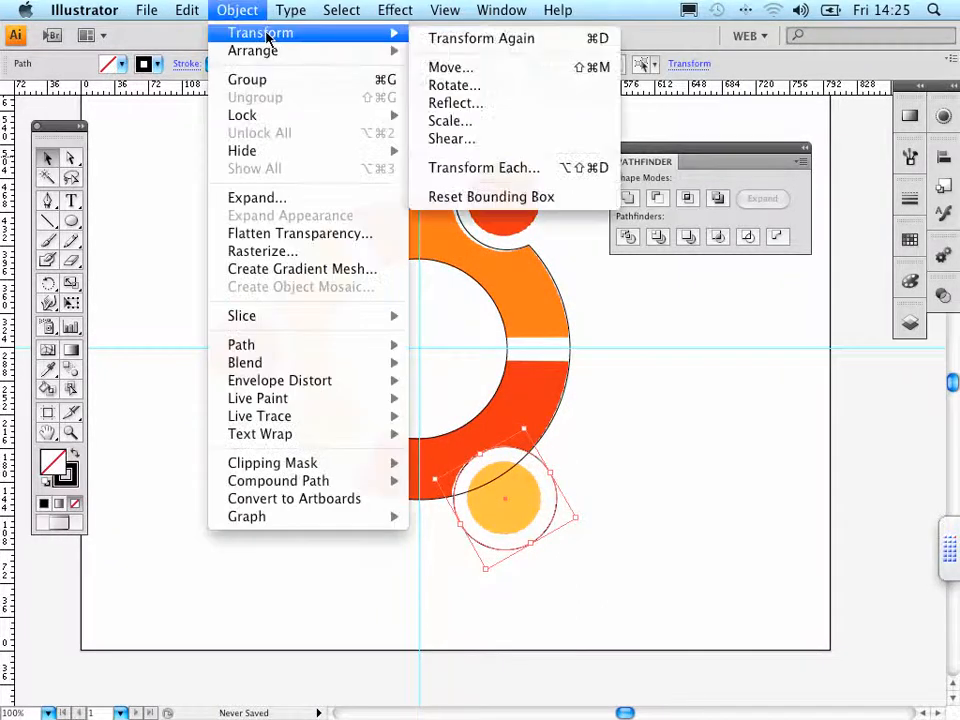
{"action": "mouse_move", "coordinate": [321, 52]}
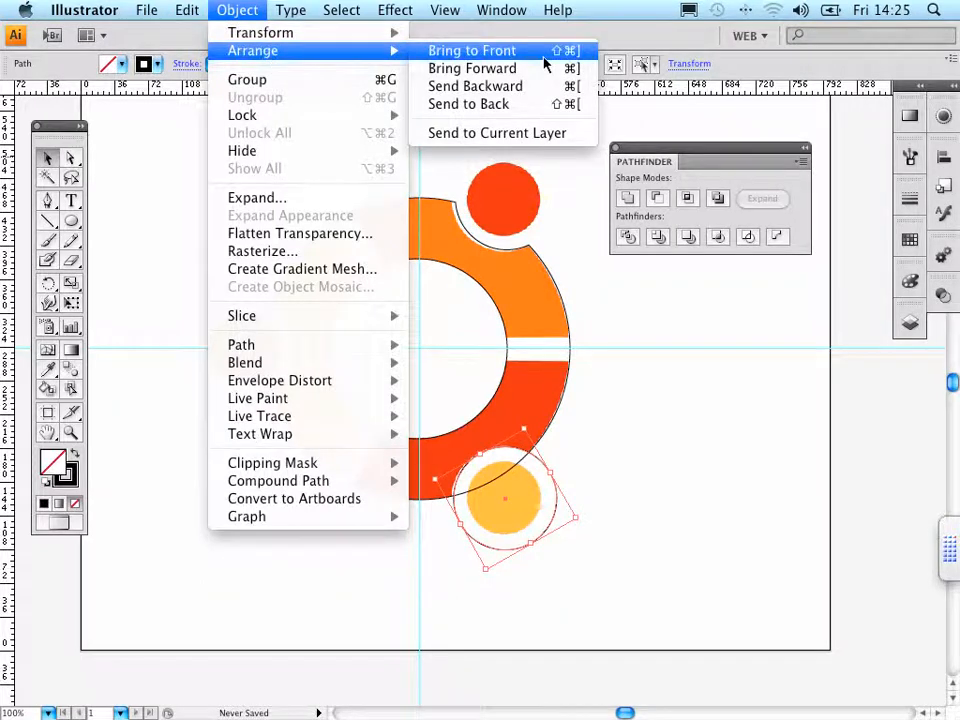
{"action": "left_click", "coordinate": [542, 50]}
{"action": "left_click", "coordinate": [514, 462], "text": "shift"}
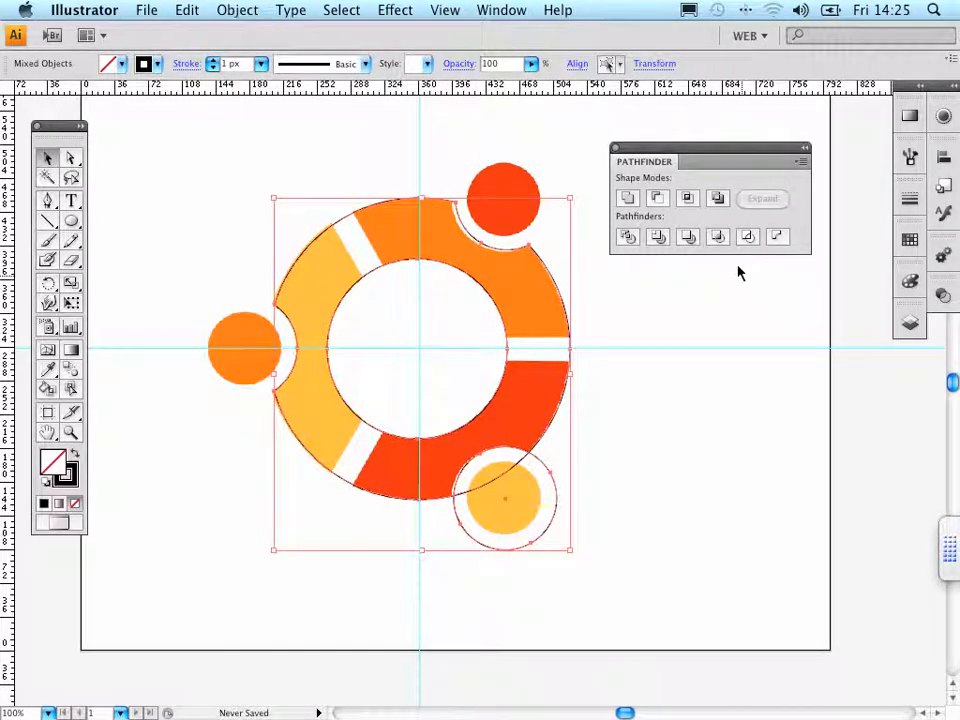
{"action": "left_click", "coordinate": [657, 200]}
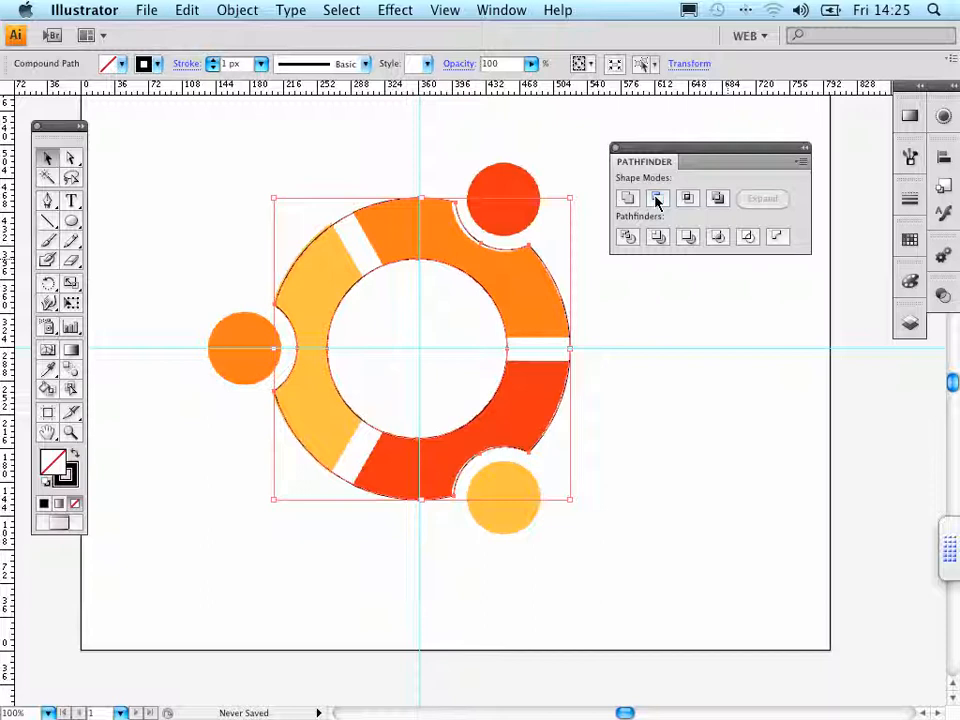
{"action": "left_click", "coordinate": [126, 231]}
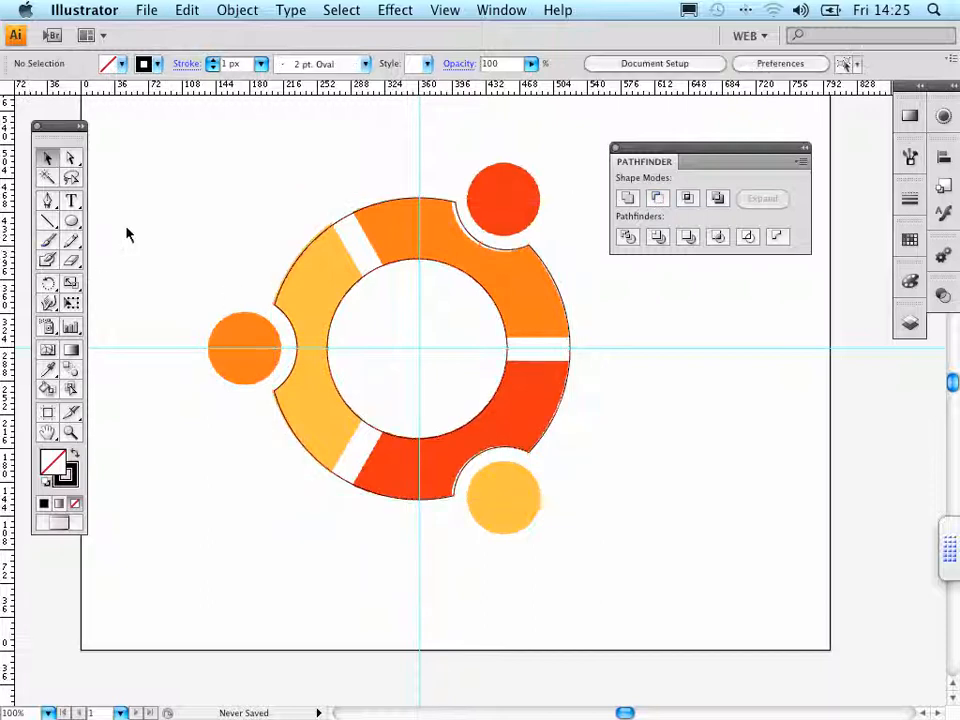
{"action": "left_click", "coordinate": [71, 221]}
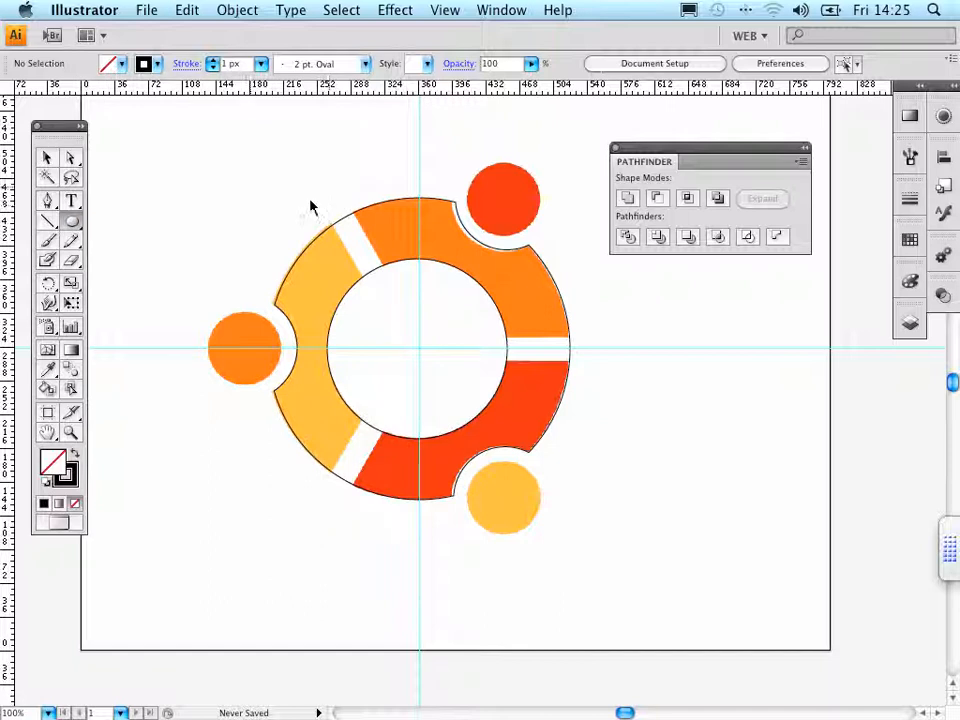
{"action": "mouse_move", "coordinate": [288, 183]}
{"action": "left_mouse_down"}
{"action": "mouse_move", "coordinate": [298, 238]}
{"action": "mouse_move", "coordinate": [322, 244]}
{"action": "left_mouse_up"}
{"action": "key", "text": "Delete"}
Draw a narrow upright rectangle near the ring's upper-left gap and rotate it to lie along that gap.
{"action": "left_click_drag", "start_coordinate": [76, 230], "coordinate": [138, 233]}
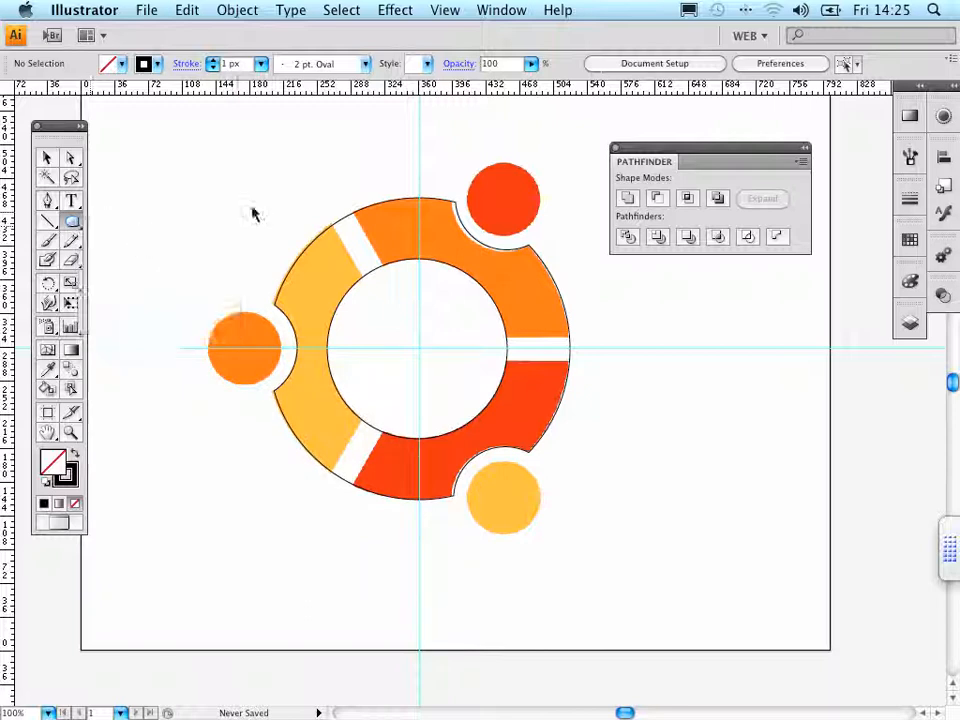
{"action": "left_click_drag", "start_coordinate": [315, 185], "coordinate": [343, 305]}
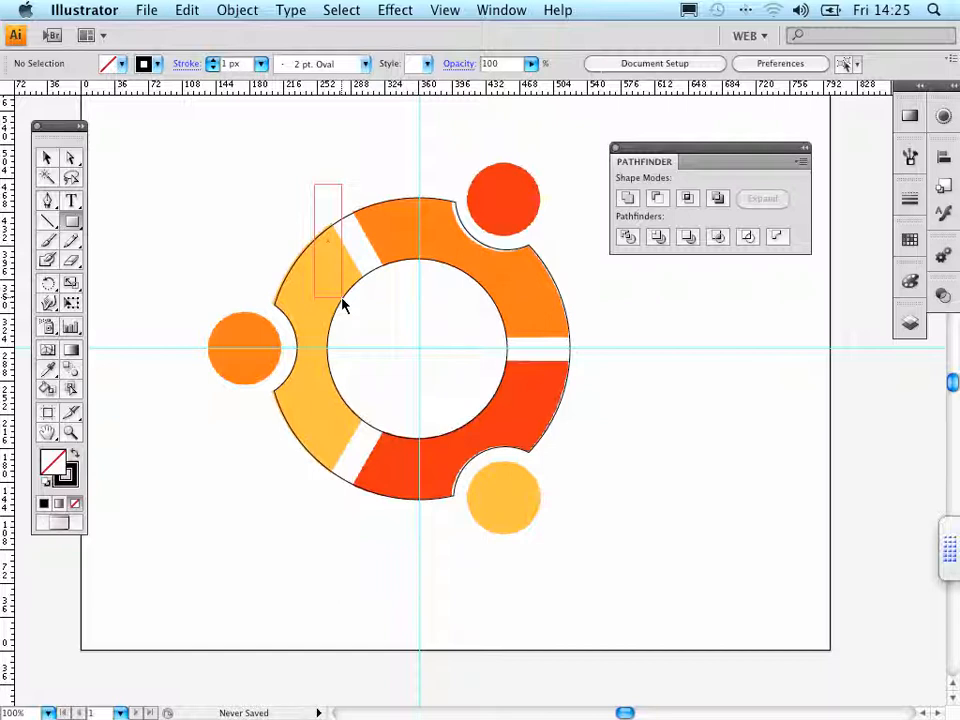
{"action": "mouse_move", "coordinate": [342, 305]}
{"action": "left_mouse_down"}
{"action": "mouse_move", "coordinate": [354, 304]}
{"action": "mouse_move", "coordinate": [358, 332]}
{"action": "mouse_move", "coordinate": [363, 325]}
{"action": "left_mouse_up"}
{"action": "left_click", "coordinate": [50, 285]}
{"action": "left_click_drag", "start_coordinate": [335, 233], "coordinate": [404, 307]}
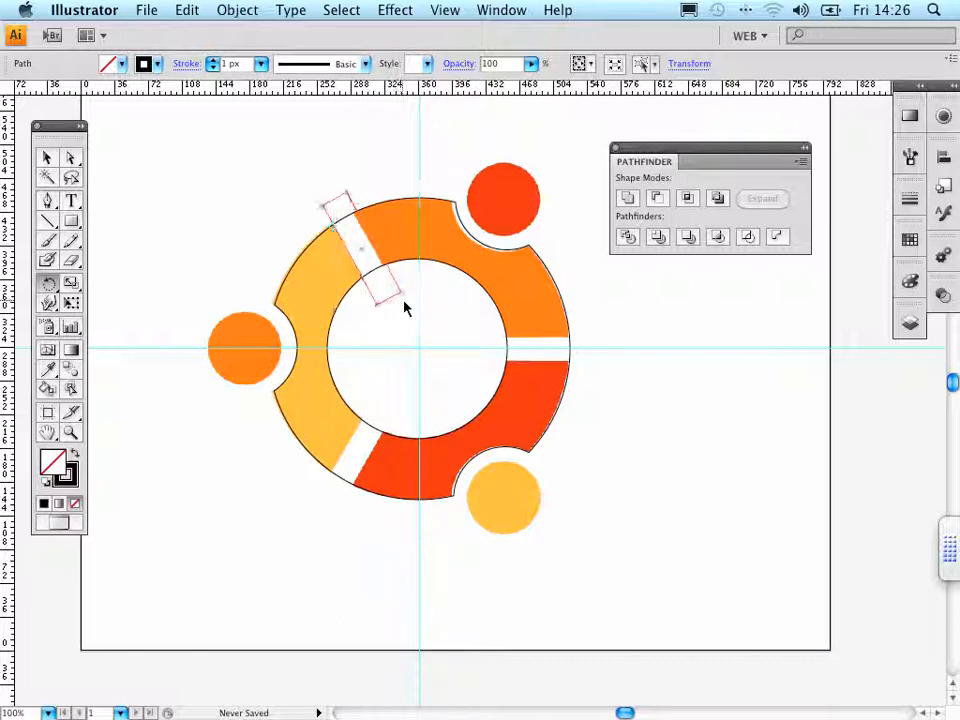
Narrow the rotated rectangle slightly and fine-tune its angle to match the edges of the ring's upper-left gap.
{"action": "left_click", "coordinate": [46, 157]}
{"action": "left_click_drag", "start_coordinate": [374, 241], "coordinate": [370, 240]}
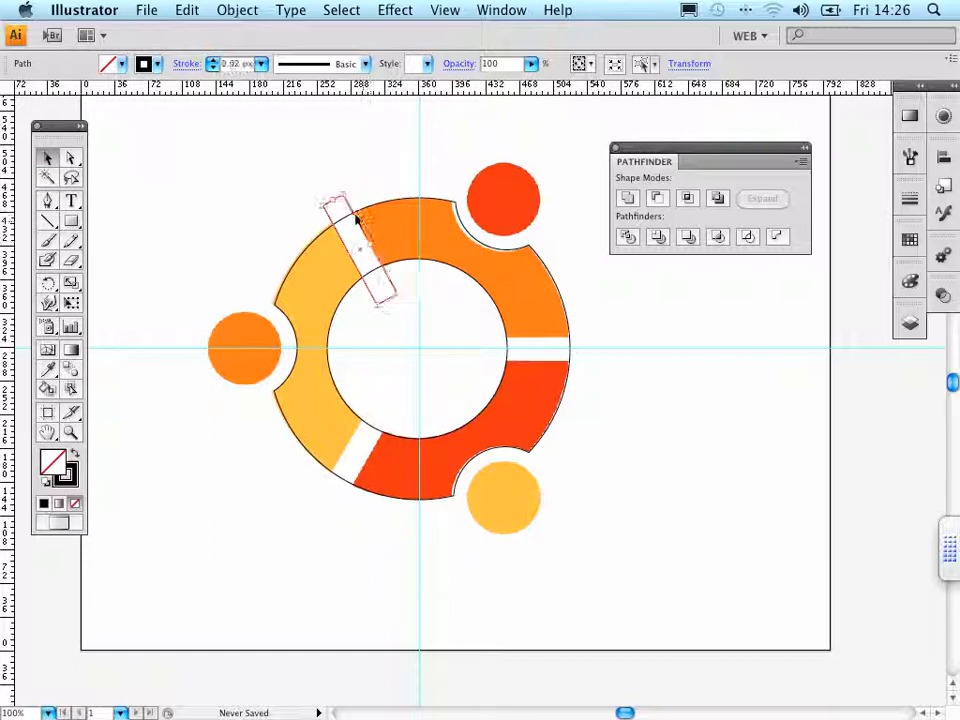
{"action": "left_click", "coordinate": [261, 225]}
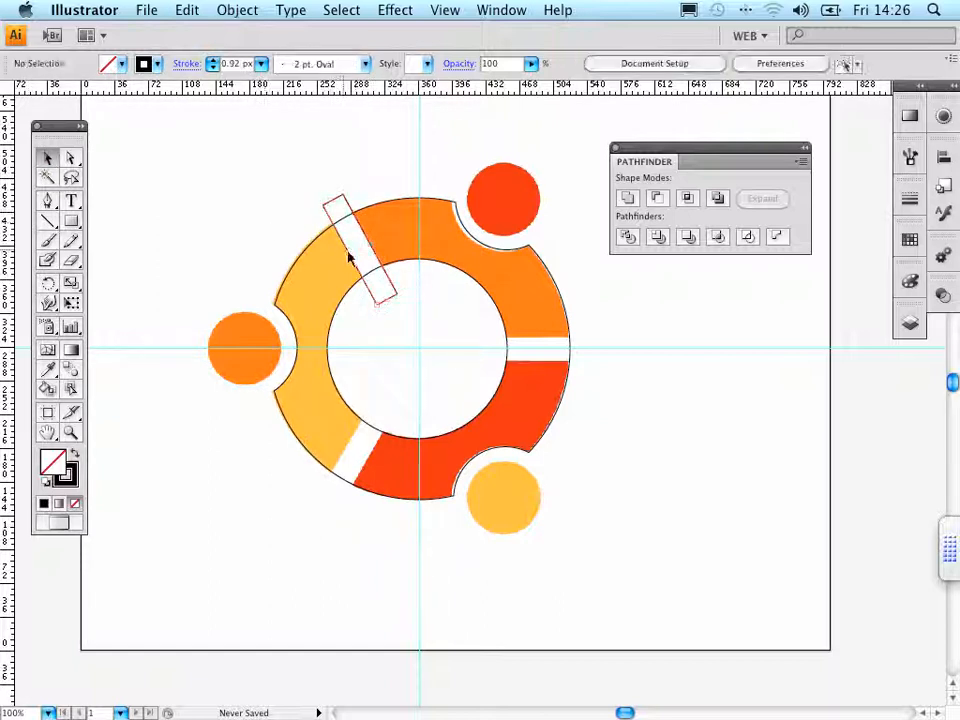
{"action": "left_click", "coordinate": [393, 304]}
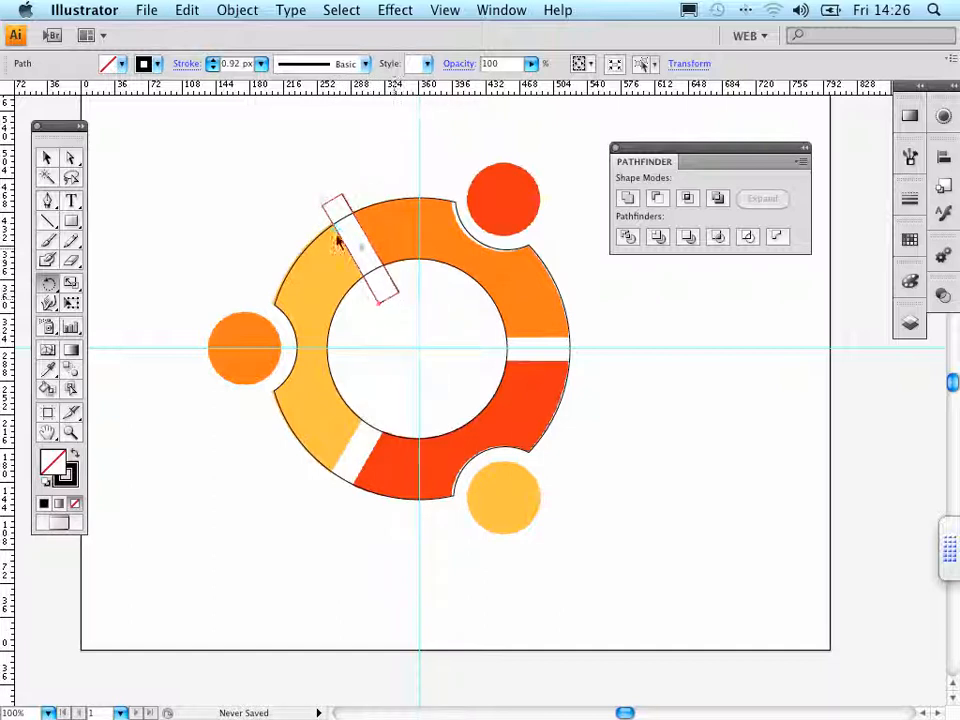
{"action": "left_click", "coordinate": [46, 157]}
{"action": "left_click", "coordinate": [202, 170]}
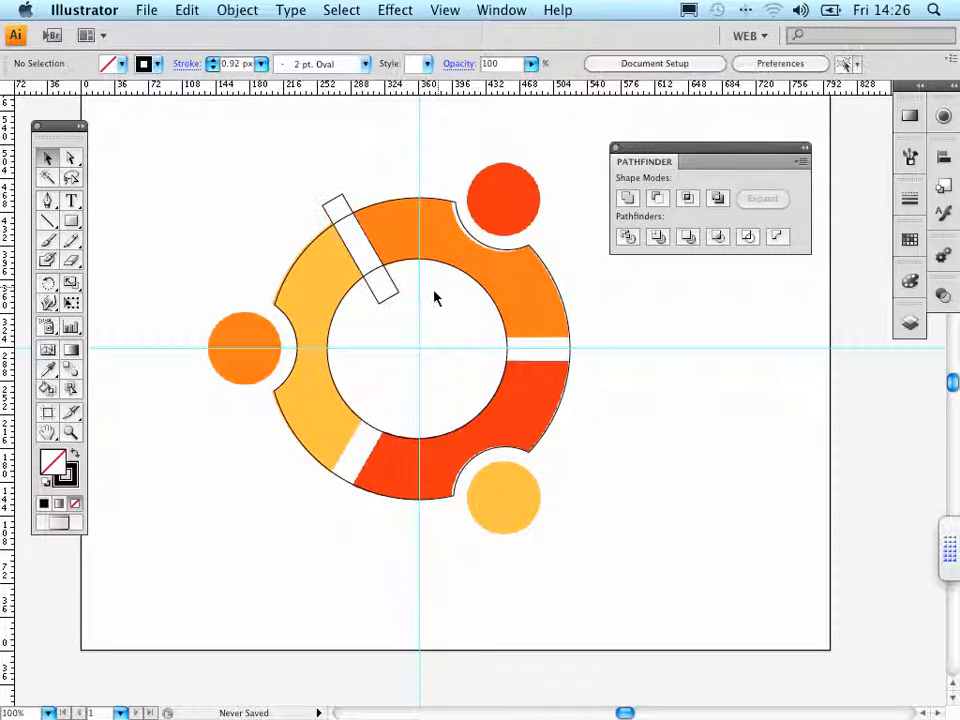
Rotate copies of the gap rectangle about the ring's centre so they cover the lower-left and right gaps.
{"action": "left_click", "coordinate": [397, 293]}
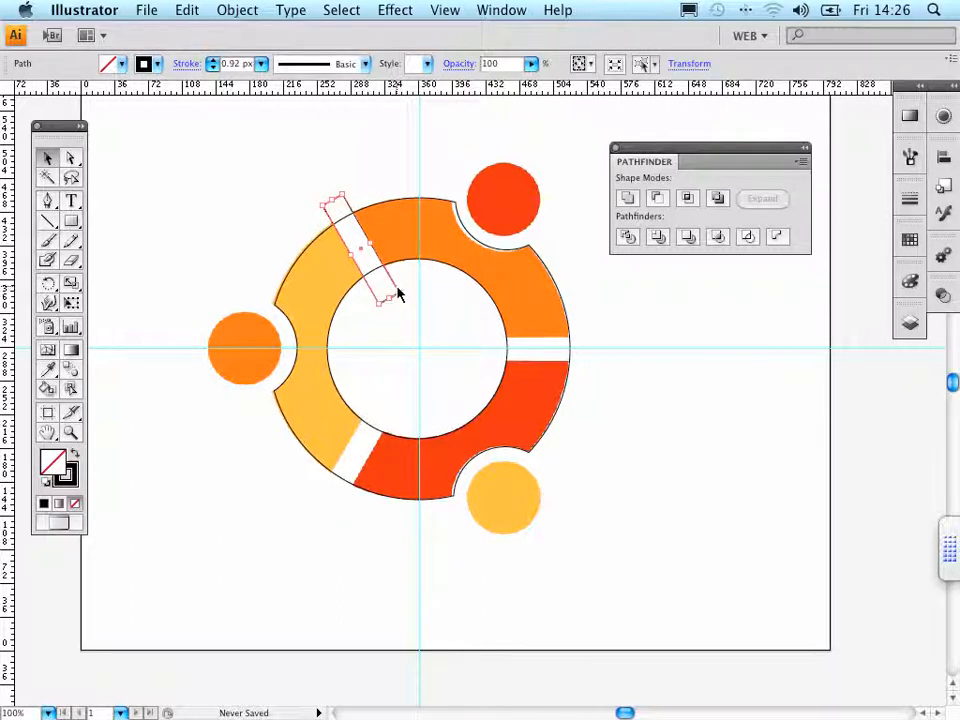
{"action": "left_click", "coordinate": [47, 283]}
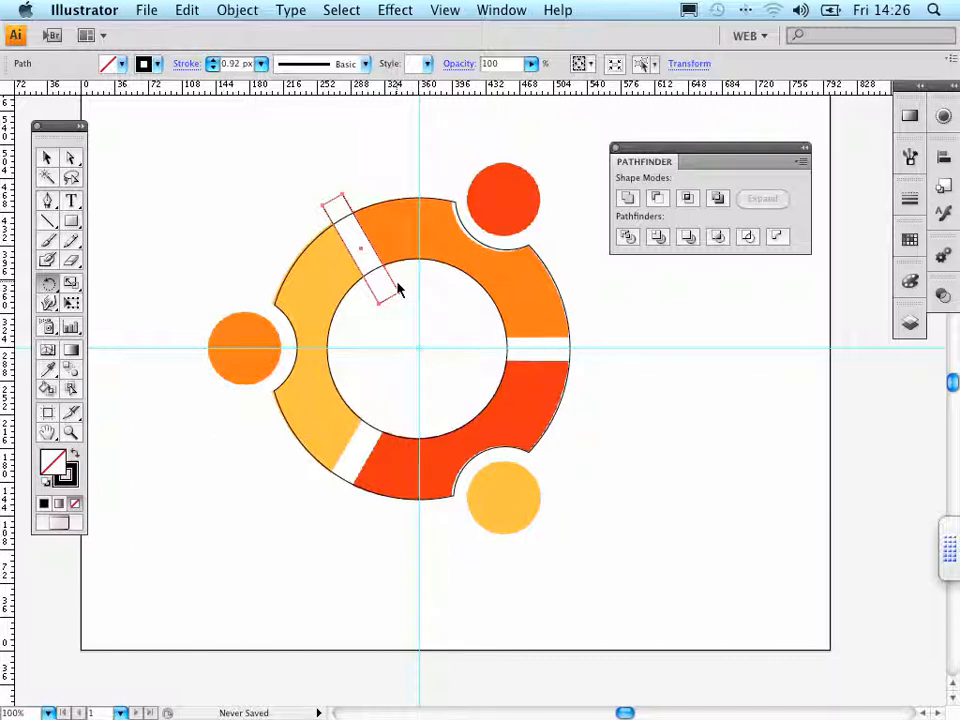
{"action": "key", "text": "super+shift+a"}
{"action": "left_click_drag", "start_coordinate": [340, 347], "coordinate": [364, 420]}
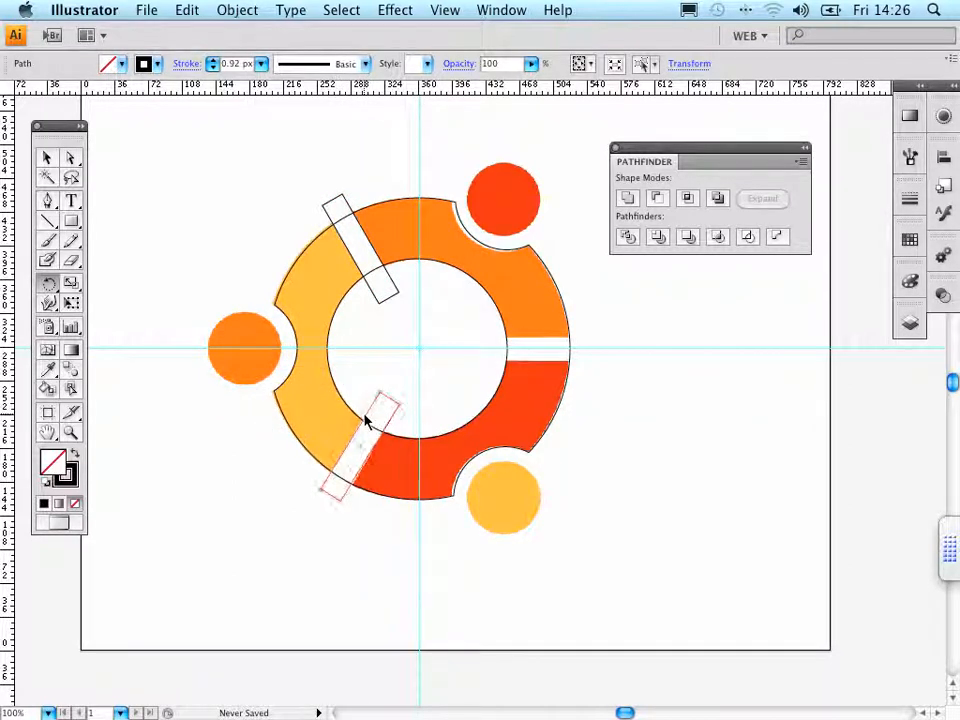
{"action": "key", "text": "super+d"}
{"action": "left_click", "coordinate": [46, 158]}
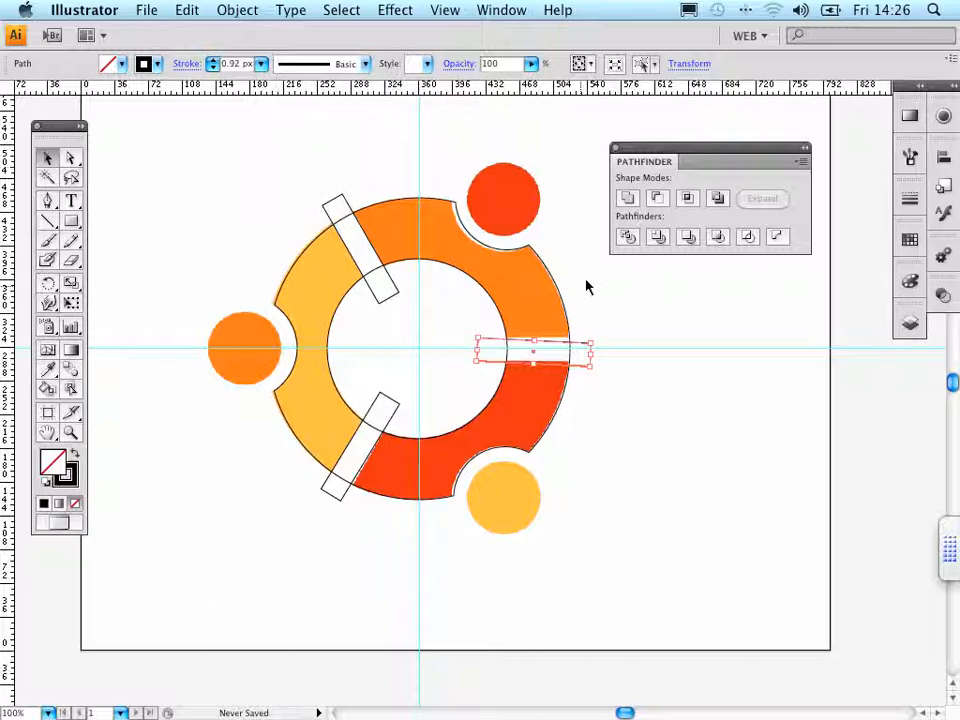
Subtract the rectangle over the right gap from the ring using Pathfinder's Minus Front.
{"action": "left_click", "coordinate": [609, 326]}
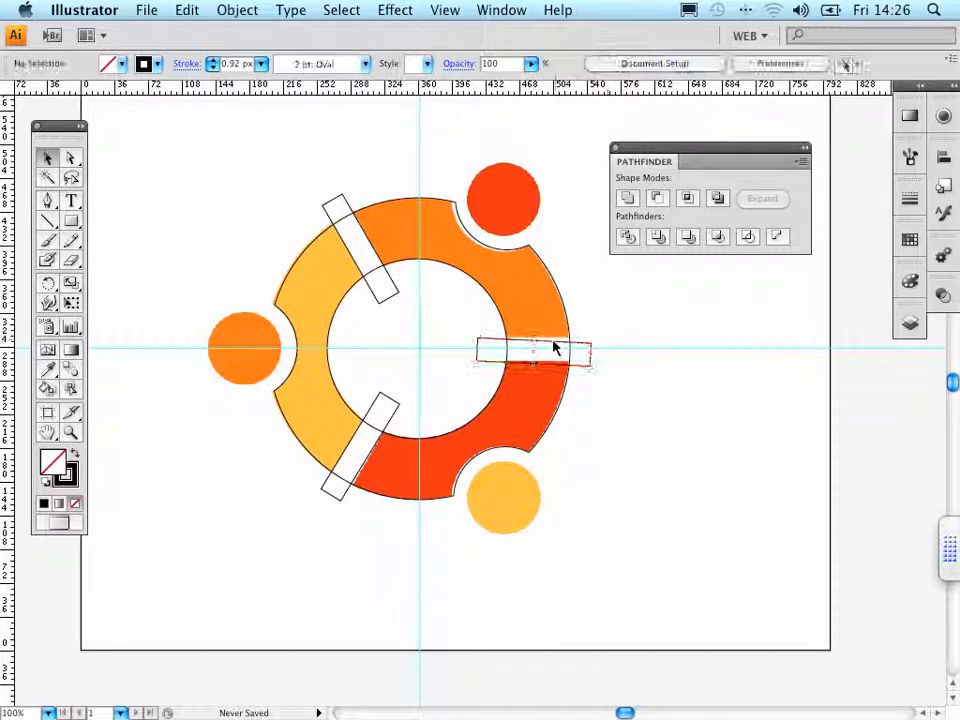
{"action": "left_click", "coordinate": [583, 341]}
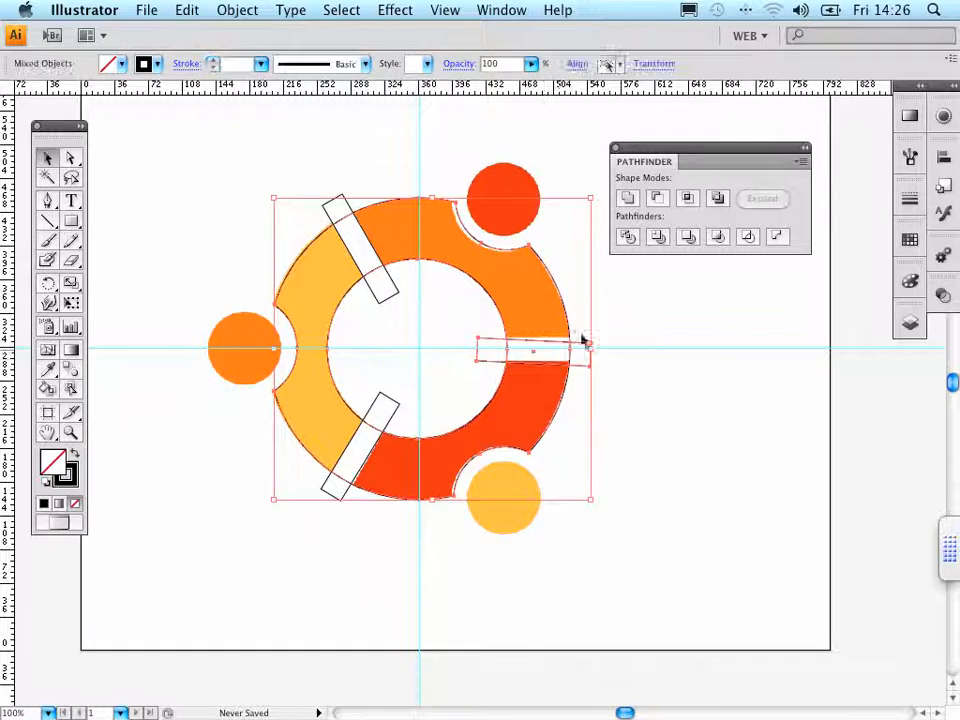
{"action": "left_click", "coordinate": [658, 205]}
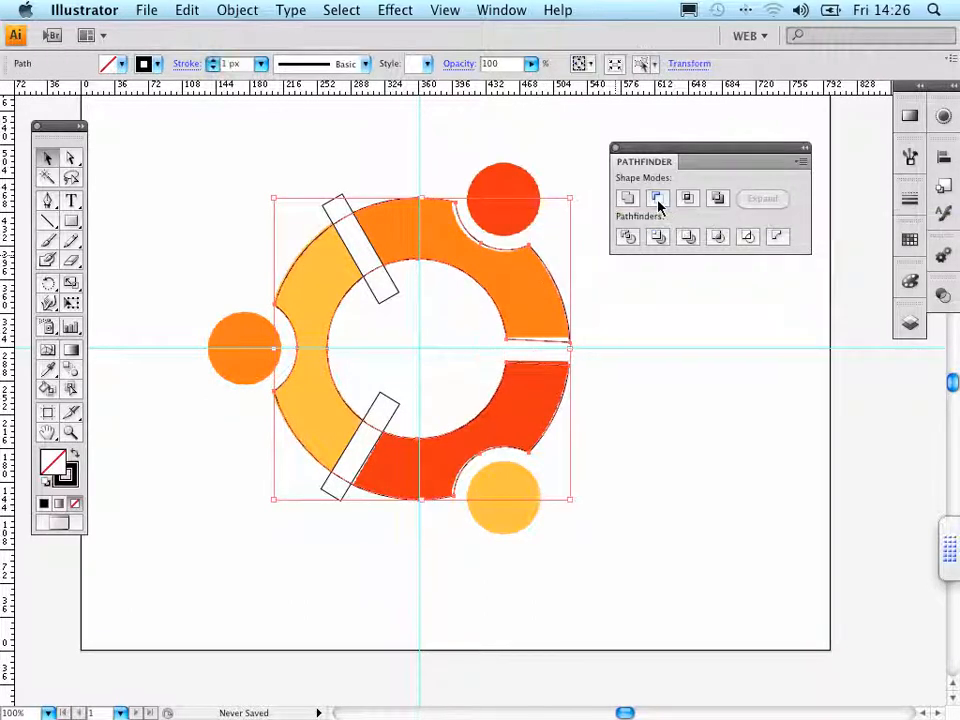
{"action": "left_click", "coordinate": [232, 142]}
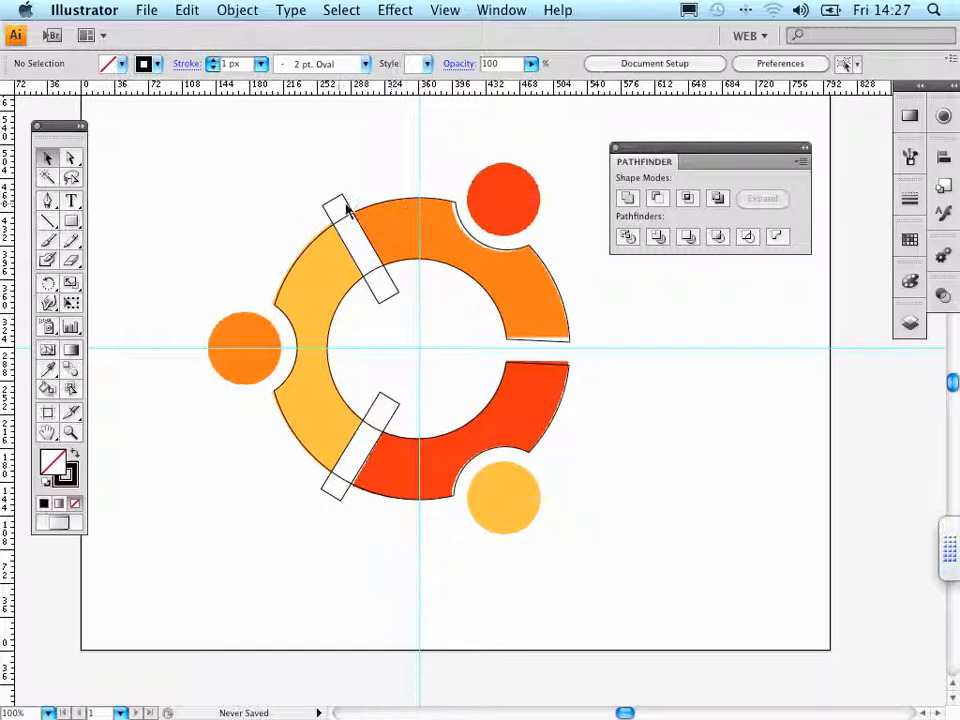
Bring the upper-left gap rectangle to the front and subtract it from the ring with Pathfinder's Minus Front.
{"action": "left_click", "coordinate": [350, 208]}
{"action": "left_click", "coordinate": [245, 12]}
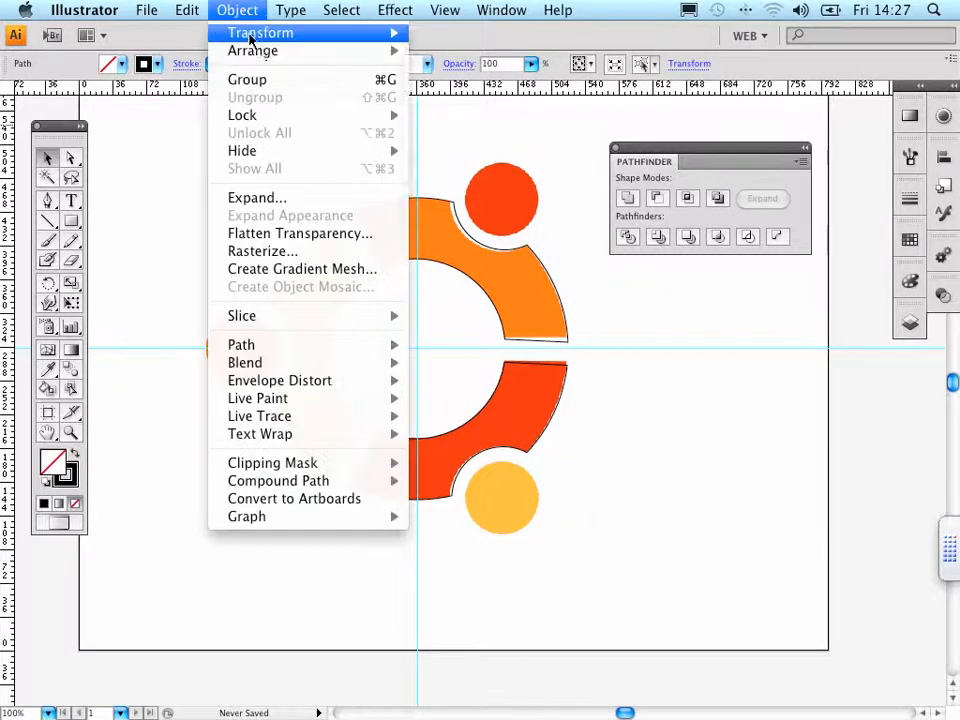
{"action": "mouse_move", "coordinate": [262, 50]}
{"action": "left_click", "coordinate": [487, 49]}
{"action": "left_click_drag", "start_coordinate": [372, 182], "coordinate": [339, 232]}
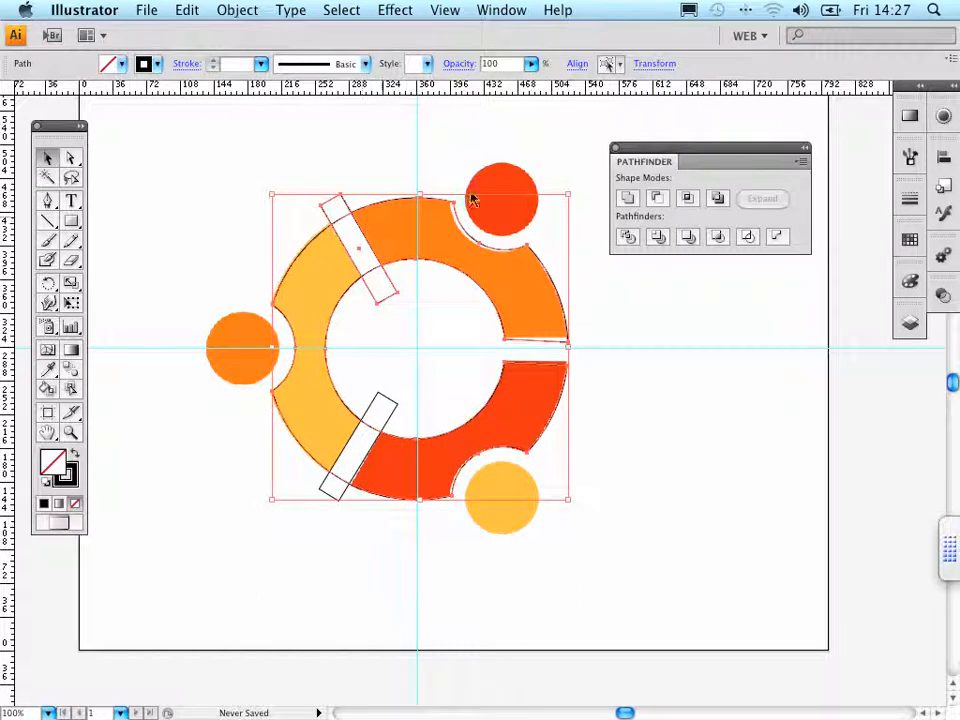
{"action": "left_click", "coordinate": [657, 198]}
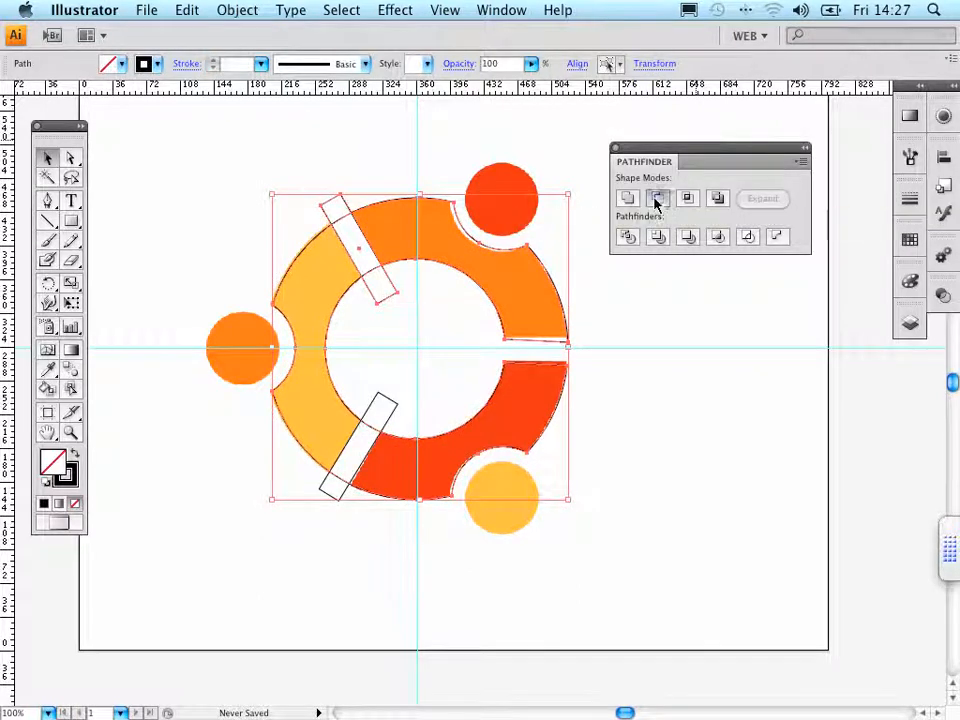
{"action": "left_click", "coordinate": [234, 204]}
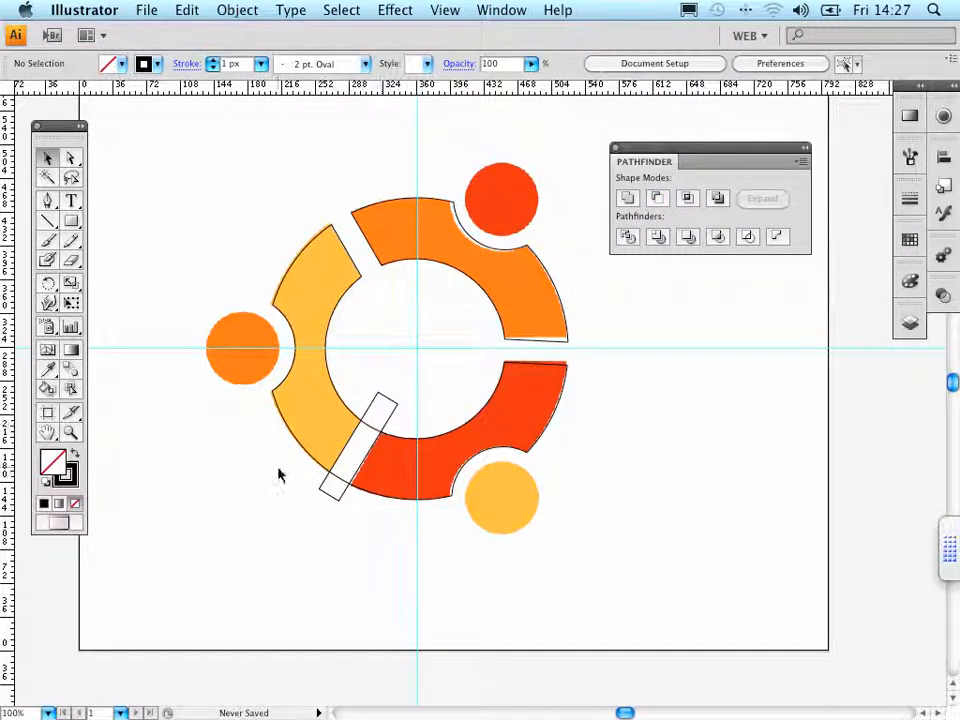
Bring the lower-left gap rectangle to the front of the stacking order.
{"action": "left_click", "coordinate": [346, 500]}
{"action": "left_click", "coordinate": [237, 10]}
{"action": "mouse_move", "coordinate": [255, 55]}
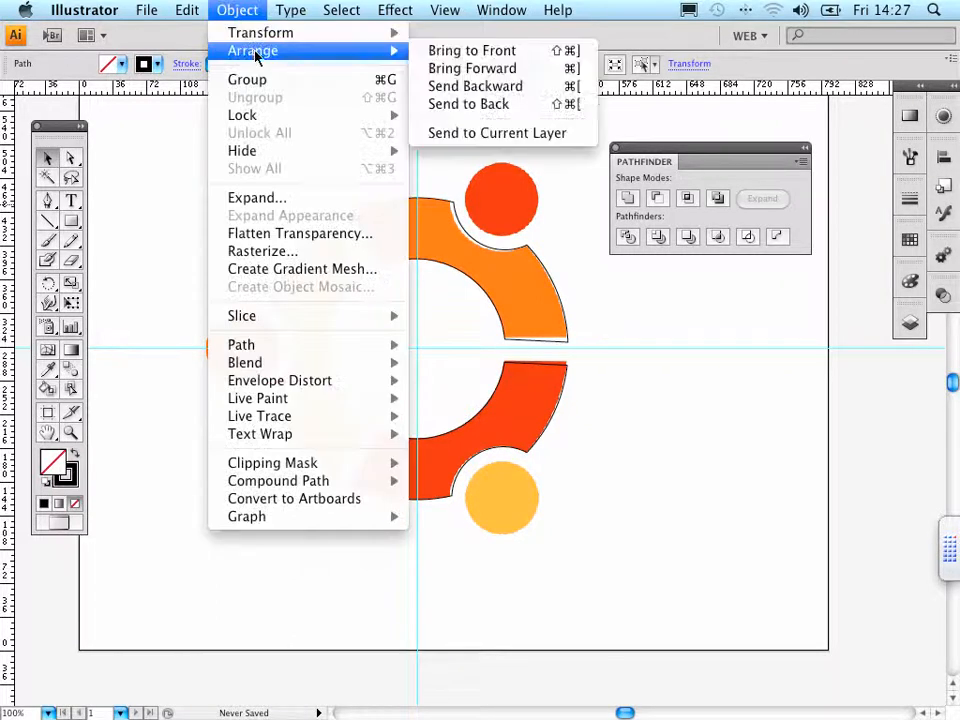
{"action": "left_click", "coordinate": [497, 50]}
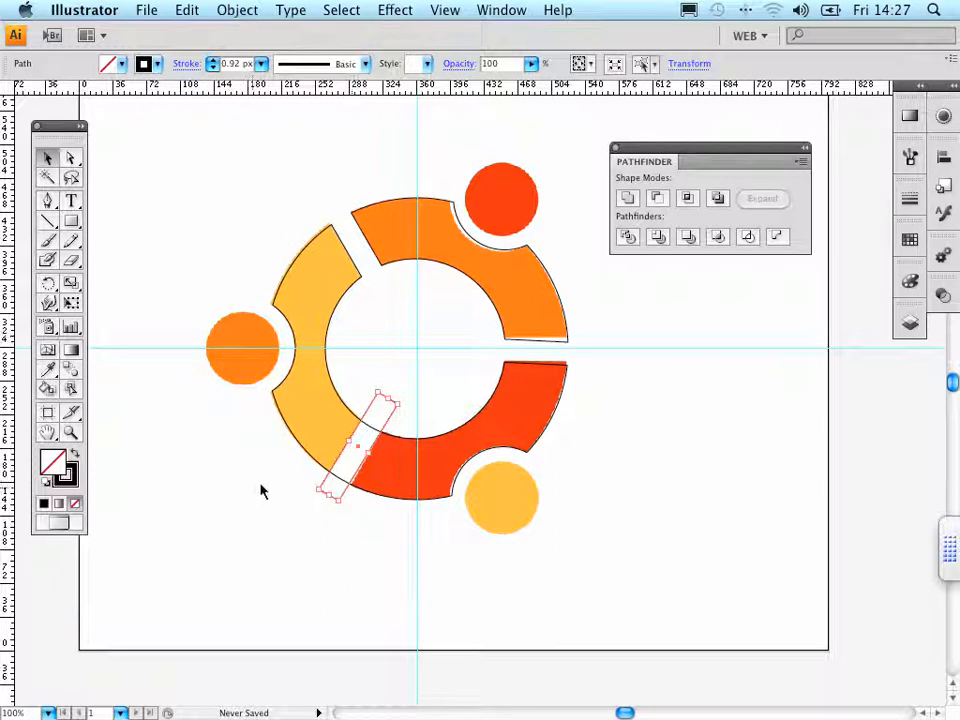
Subtract the lower-left gap rectangle from the ring outline with Pathfinder's Minus Front and clear the selection.
{"action": "left_click_drag", "start_coordinate": [274, 458], "coordinate": [575, 300]}
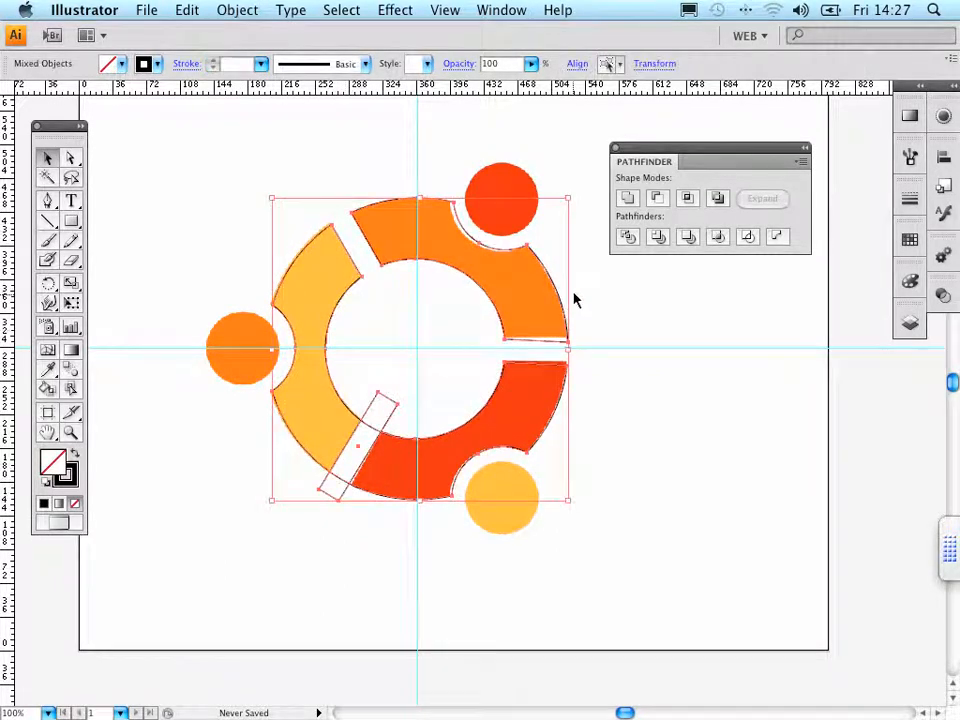
{"action": "left_click", "coordinate": [657, 197]}
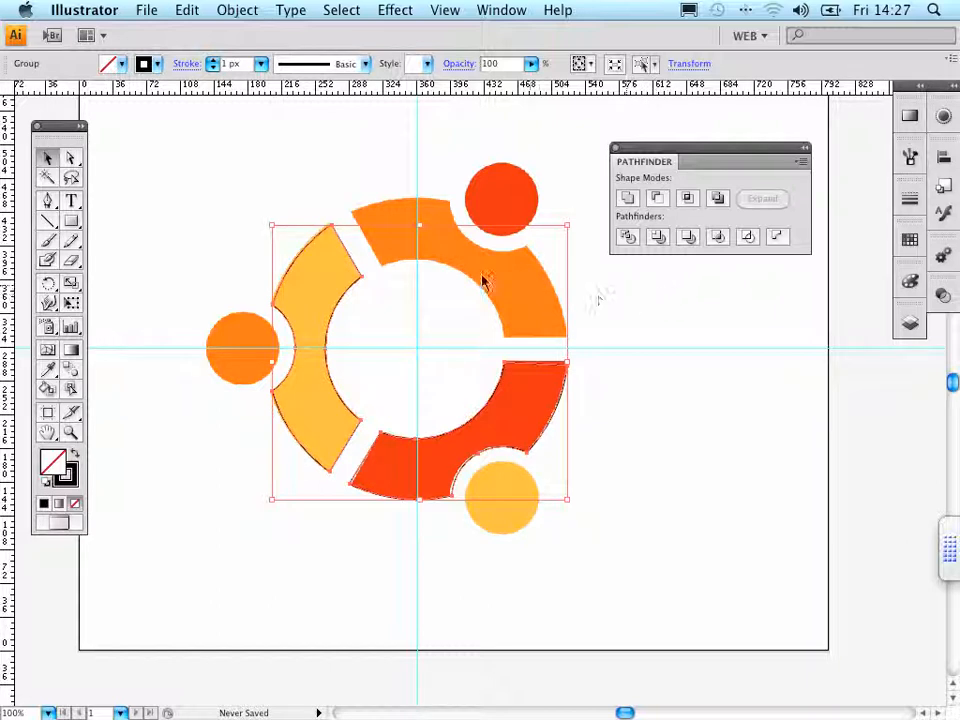
{"action": "left_click", "coordinate": [594, 312]}
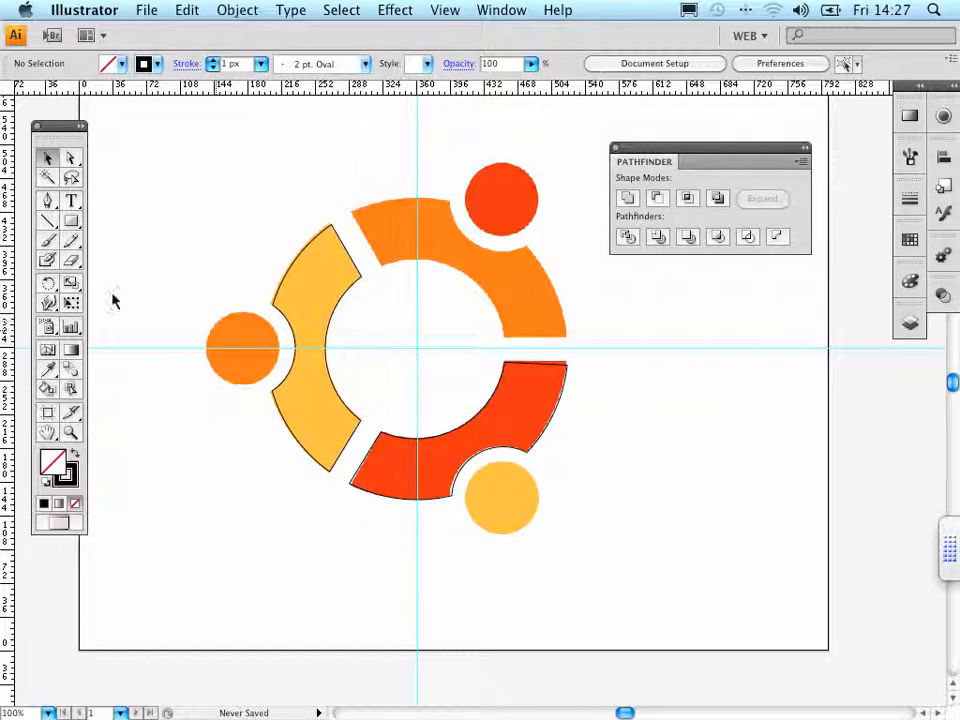
Draw an unfilled, black-outlined circle tracing the orange dot on the logo's left side.
{"action": "left_click", "coordinate": [71, 223]}
{"action": "left_click_drag", "start_coordinate": [75, 228], "coordinate": [108, 262]}
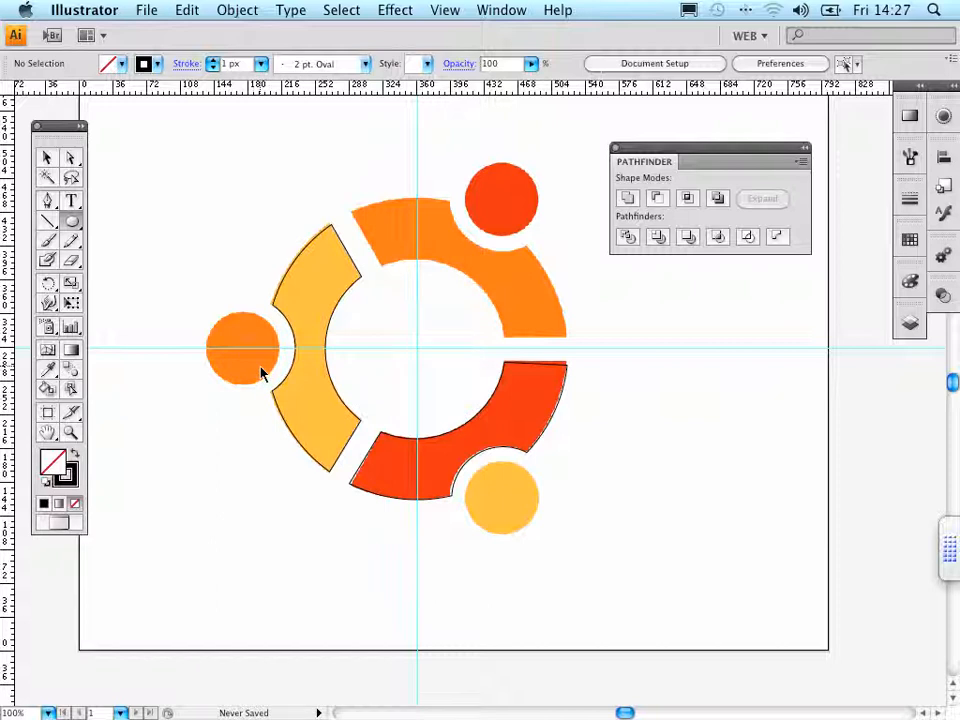
{"action": "left_click_drag", "start_coordinate": [261, 367], "coordinate": [281, 386]}
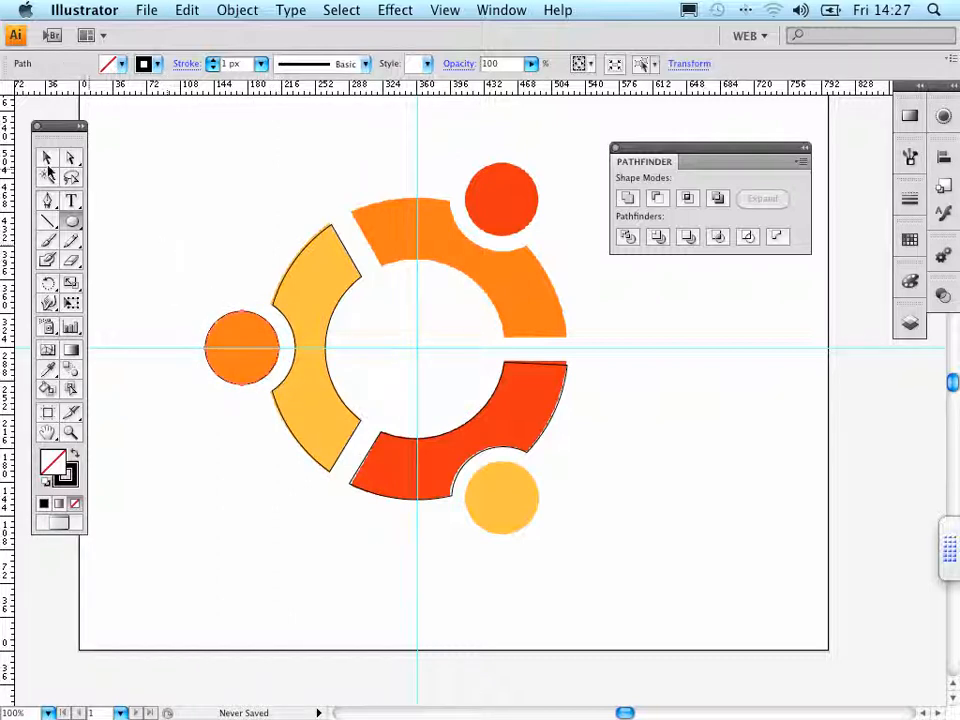
{"action": "left_click", "coordinate": [47, 162]}
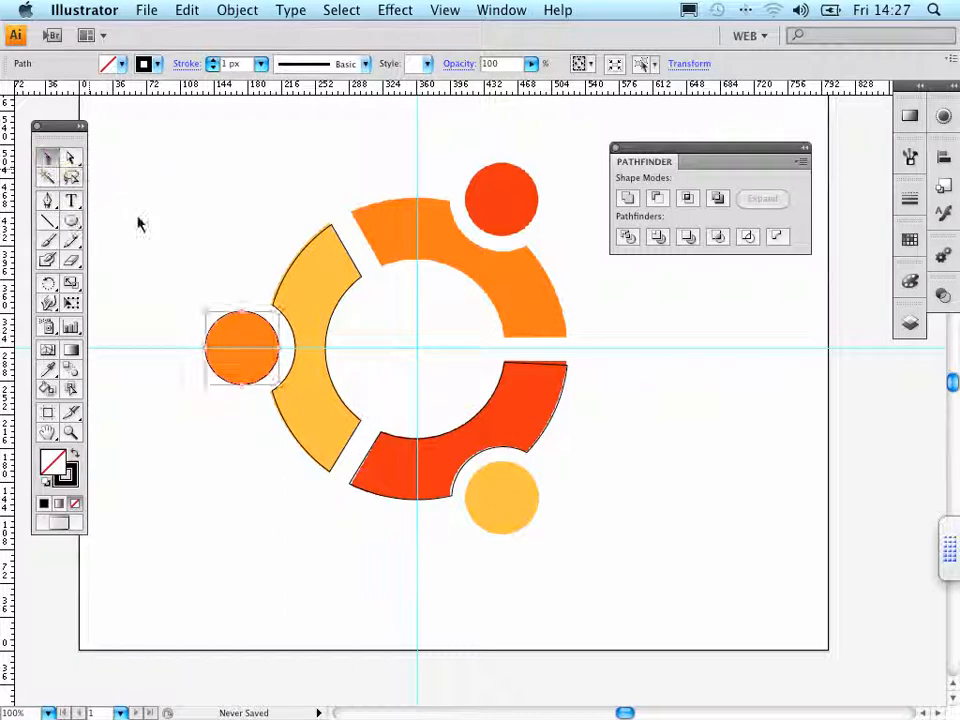
{"action": "left_click", "coordinate": [257, 245]}
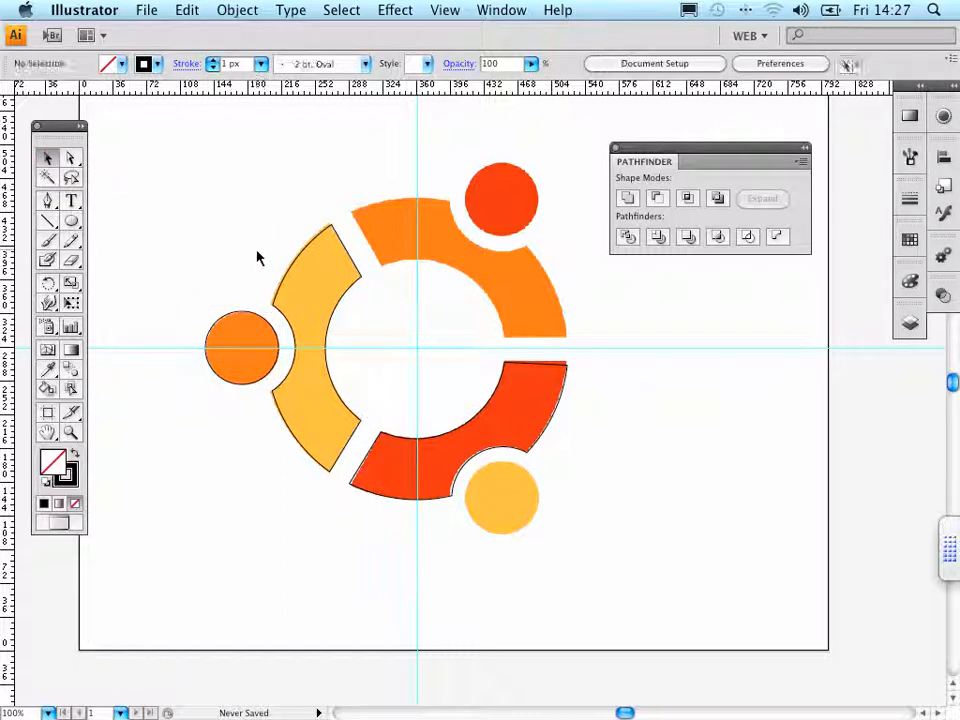
Try to set the traced circle's rotation centre at the guide intersection, and undo back to before the circle was drawn.
{"action": "left_click", "coordinate": [275, 371]}
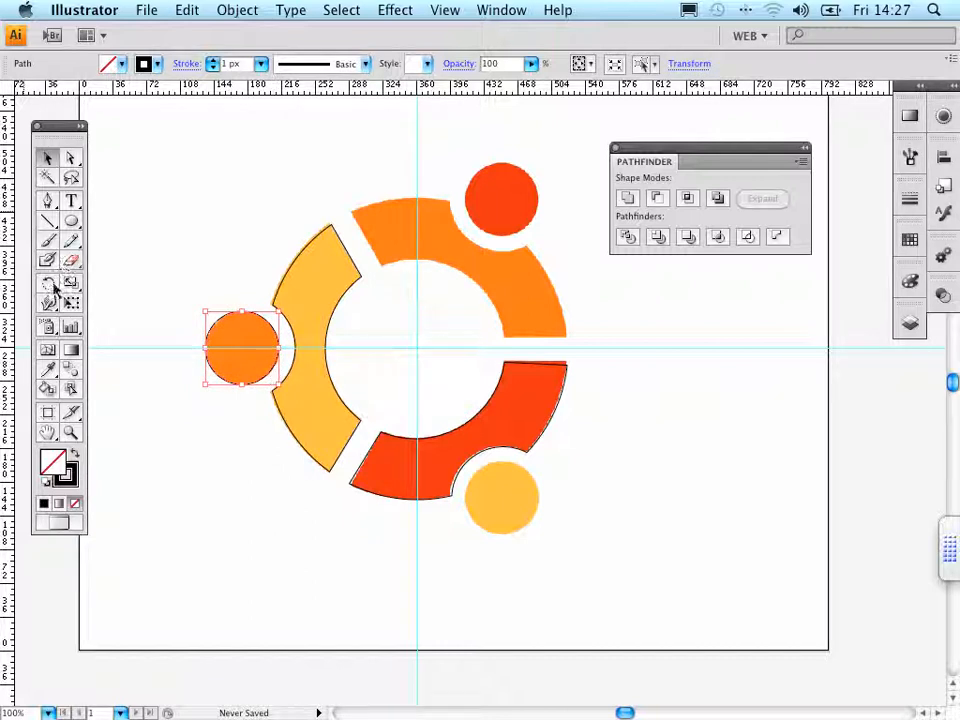
{"action": "key", "text": "r"}
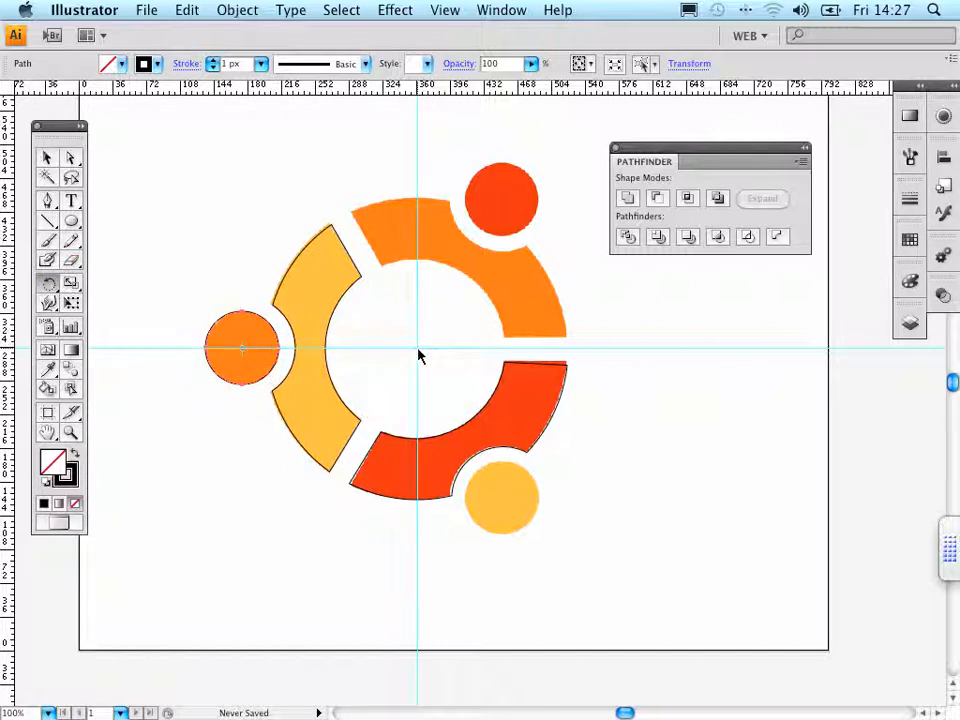
{"action": "scroll", "coordinate": [418, 349], "scroll_direction": "right", "scroll_amount": 1}
{"action": "left_click", "coordinate": [418, 349]}
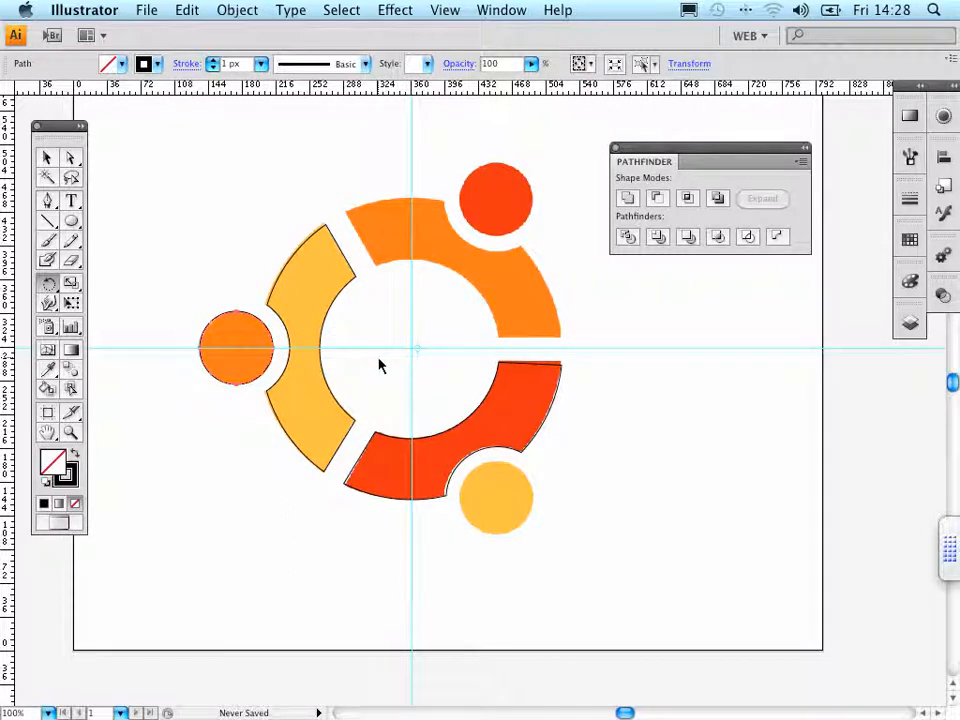
{"action": "key", "text": "super+z"}
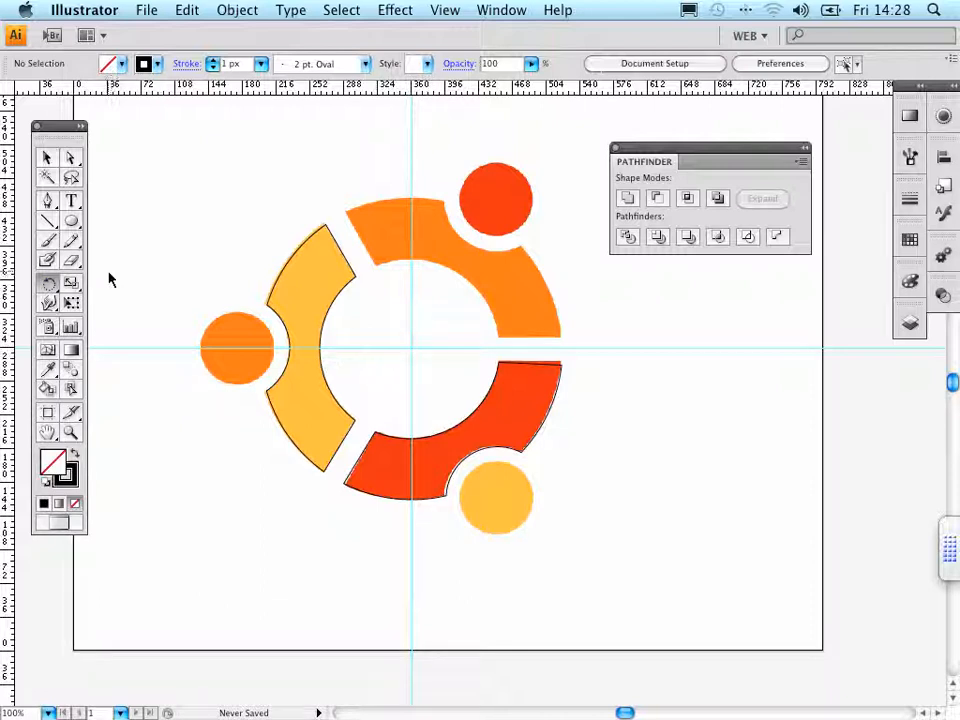
Redraw the circle around the left orange dot, centred on the dot and slightly larger than it.
{"action": "left_click", "coordinate": [48, 160]}
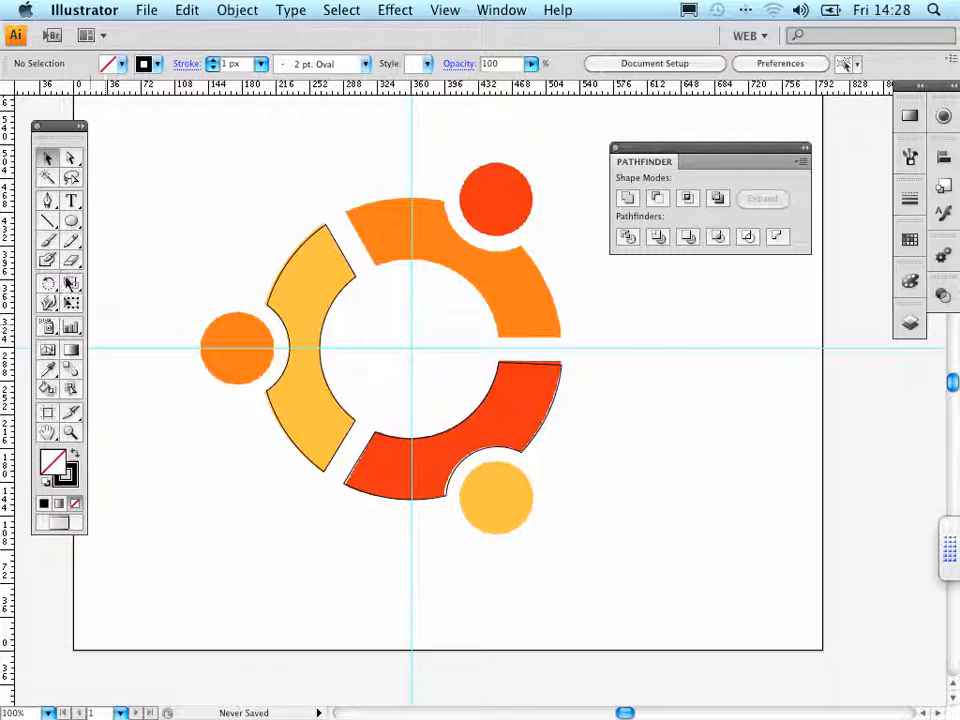
{"action": "left_click", "coordinate": [74, 224]}
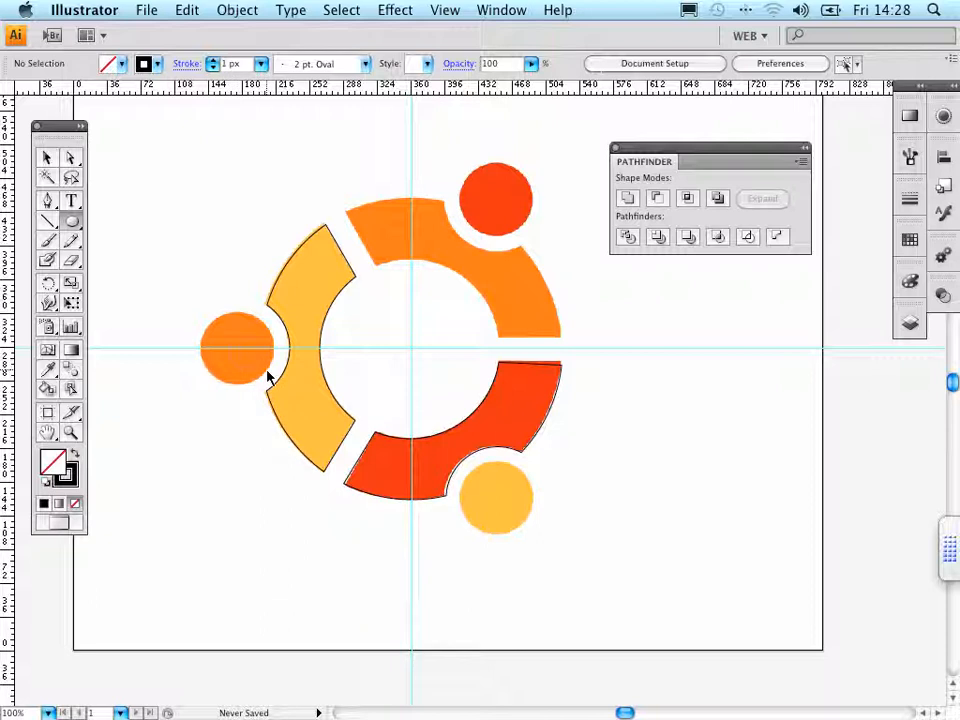
{"action": "left_click_drag", "start_coordinate": [268, 376], "coordinate": [264, 378]}
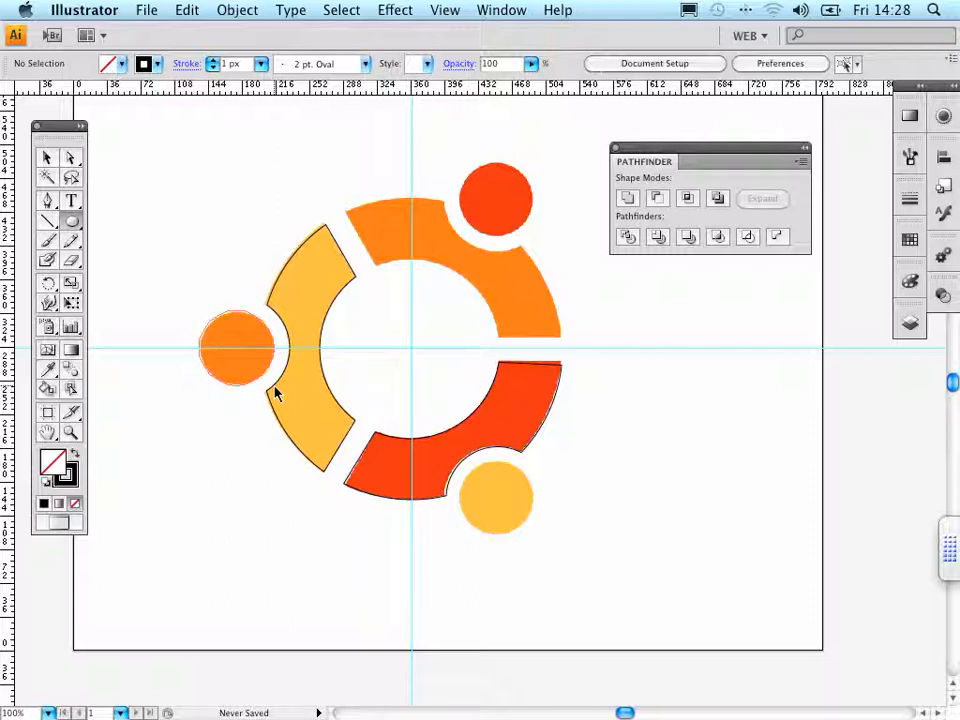
{"action": "left_click", "coordinate": [277, 393]}
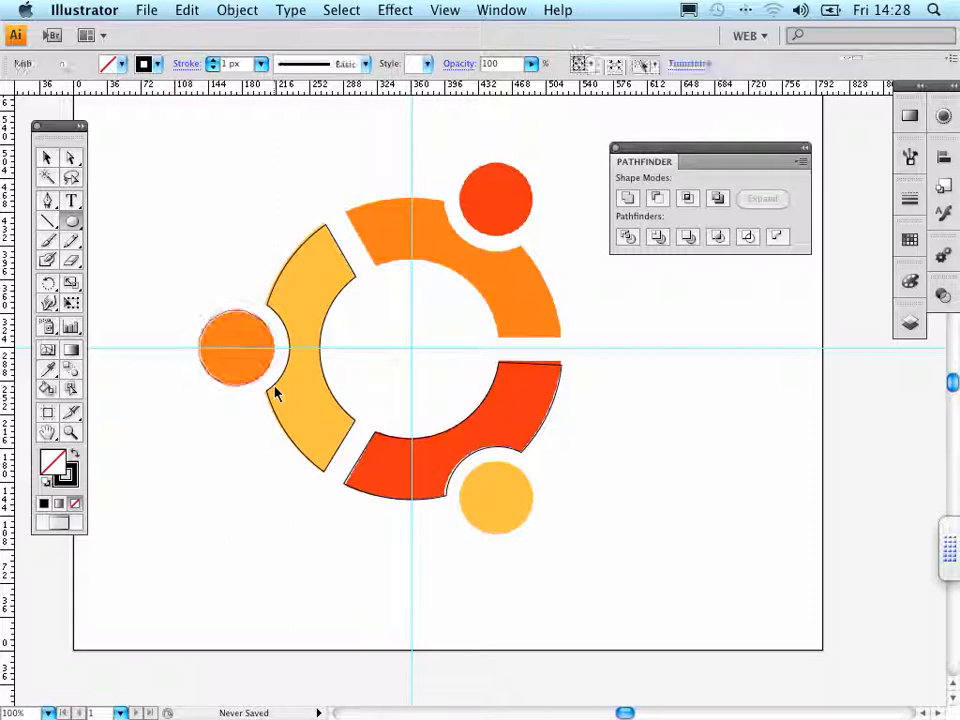
{"action": "left_click", "coordinate": [167, 186]}
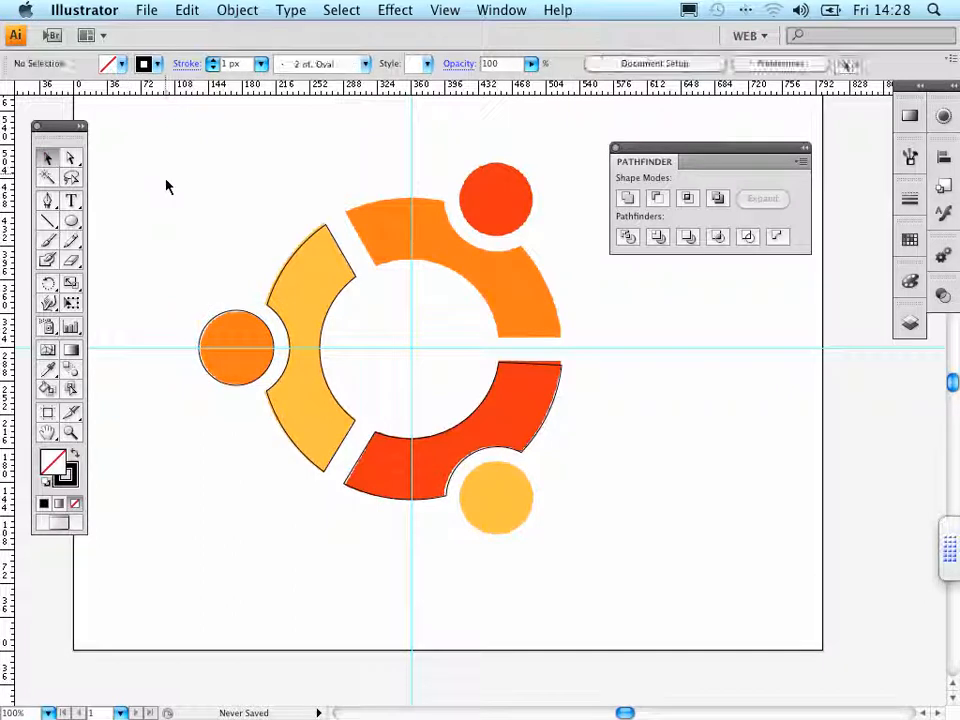
{"action": "left_click", "coordinate": [226, 318]}
{"action": "left_click", "coordinate": [50, 285]}
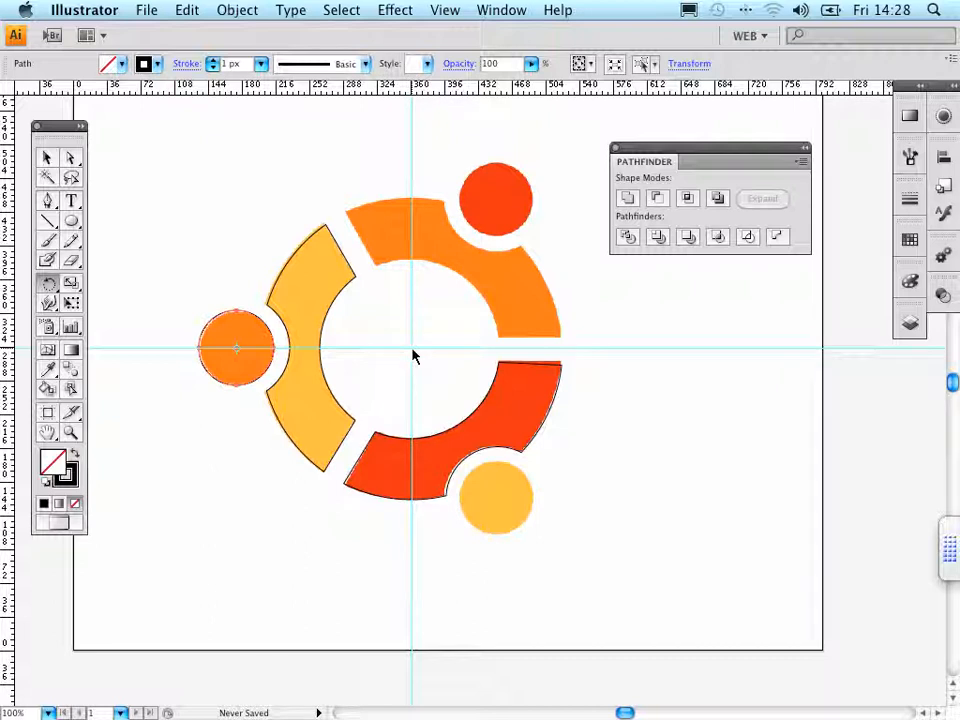
{"action": "left_click", "coordinate": [414, 355], "text": "alt"}
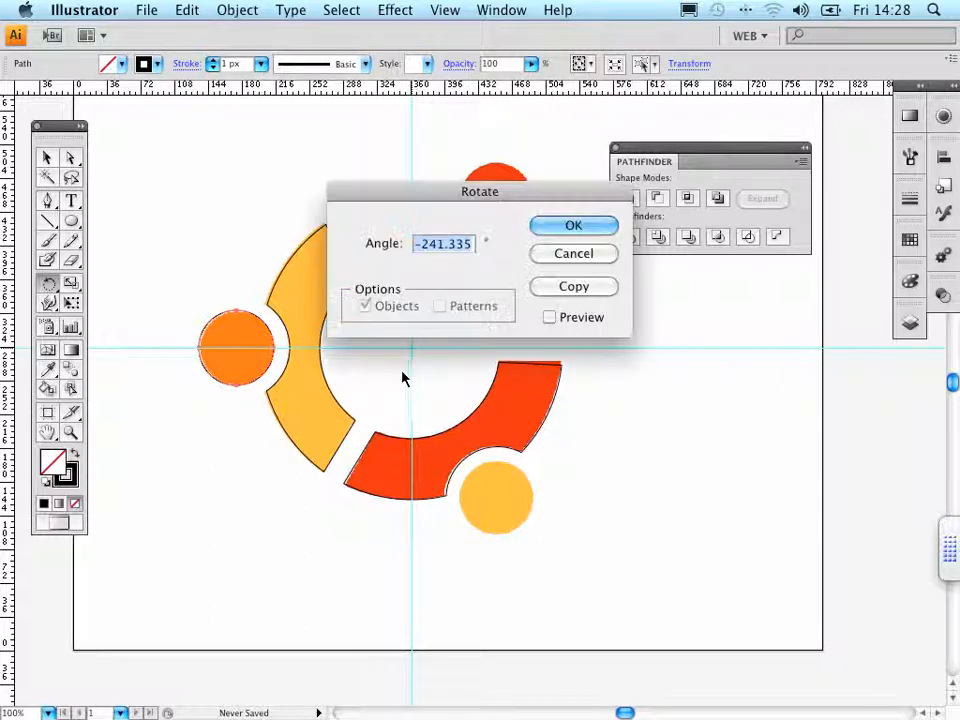
{"action": "left_click", "coordinate": [572, 253]}
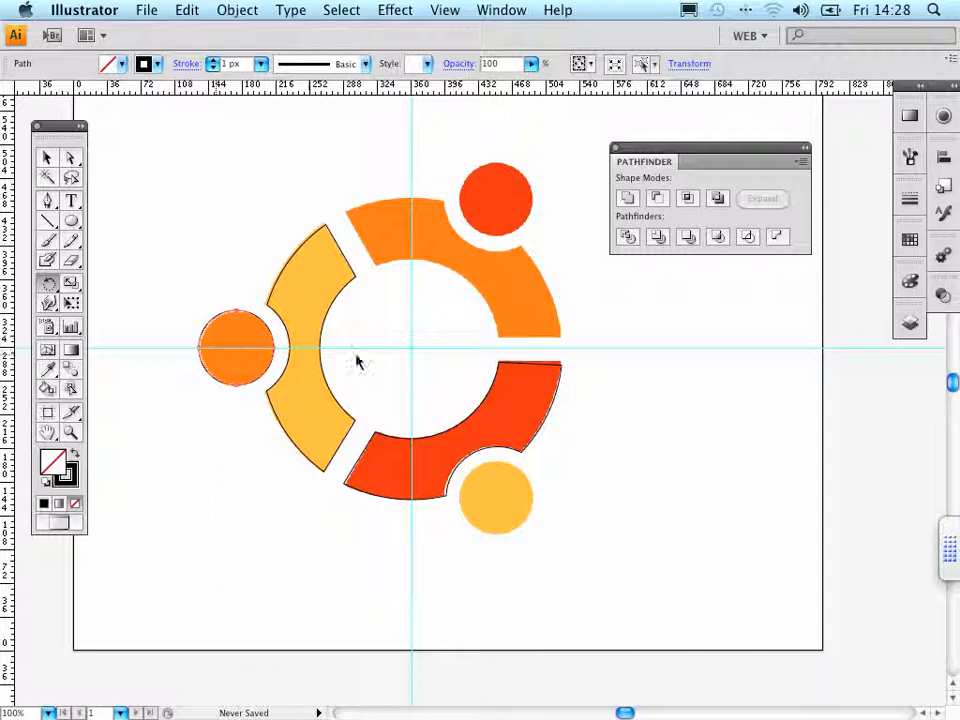
{"action": "left_click", "coordinate": [410, 355], "text": "alt"}
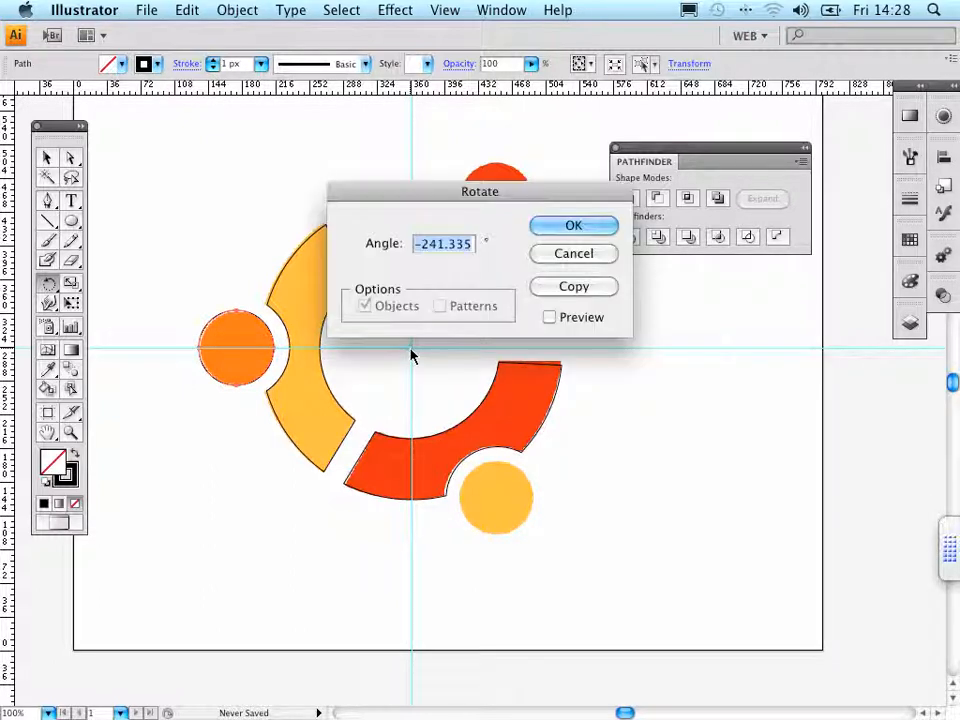
{"action": "left_click", "coordinate": [576, 256]}
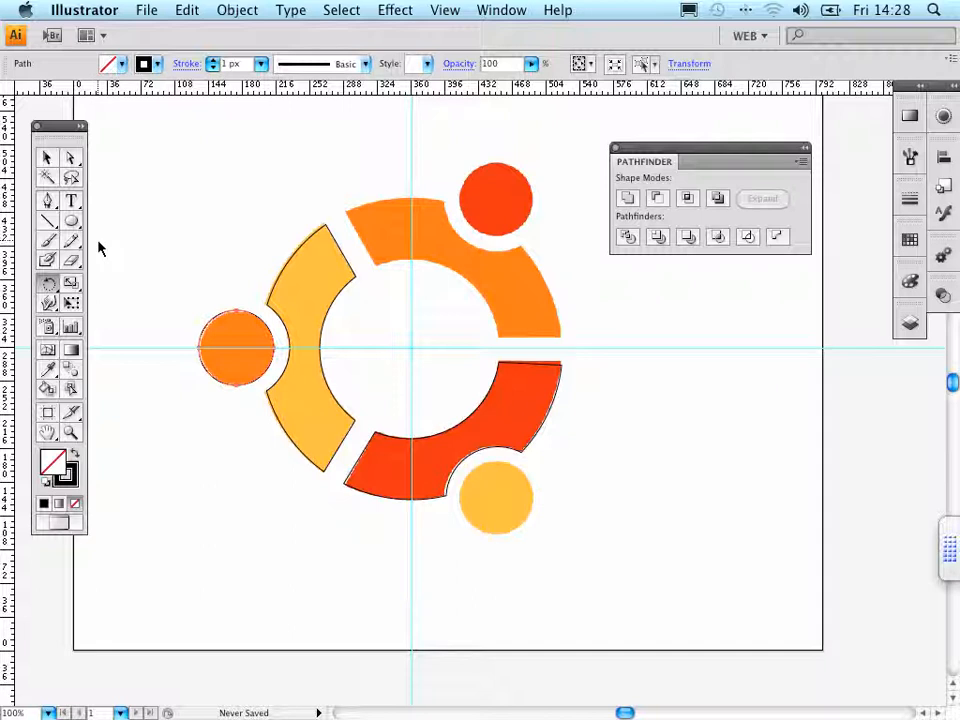
Rotate a copy of the left dot's circle about the guide intersection onto the lower-right yellow dot.
{"action": "left_click", "coordinate": [46, 157]}
{"action": "left_click", "coordinate": [248, 335]}
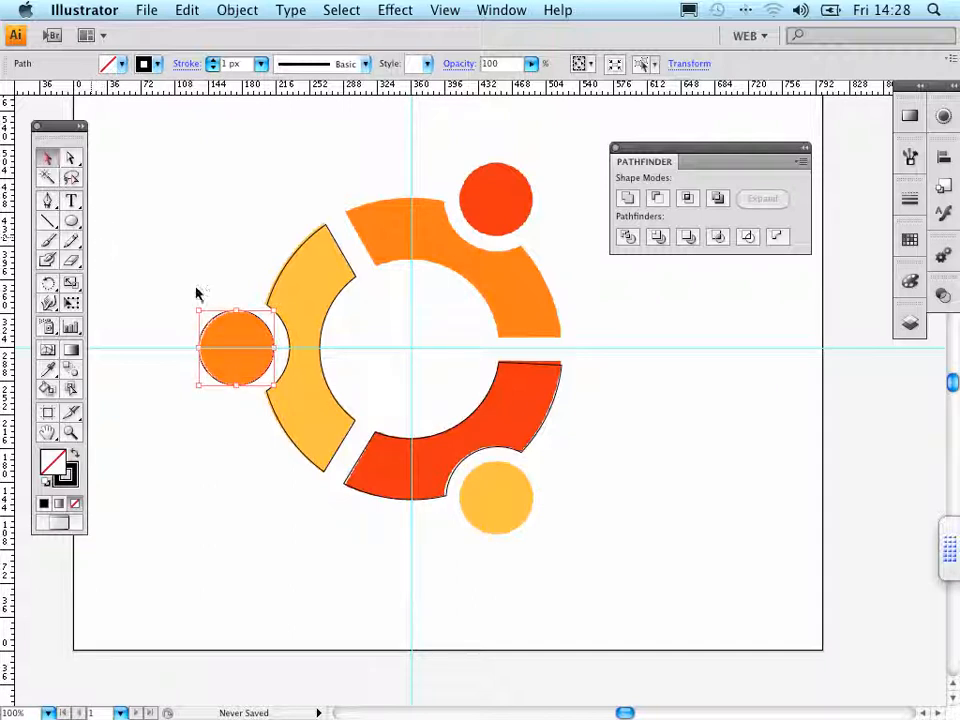
{"action": "left_click", "coordinate": [52, 287]}
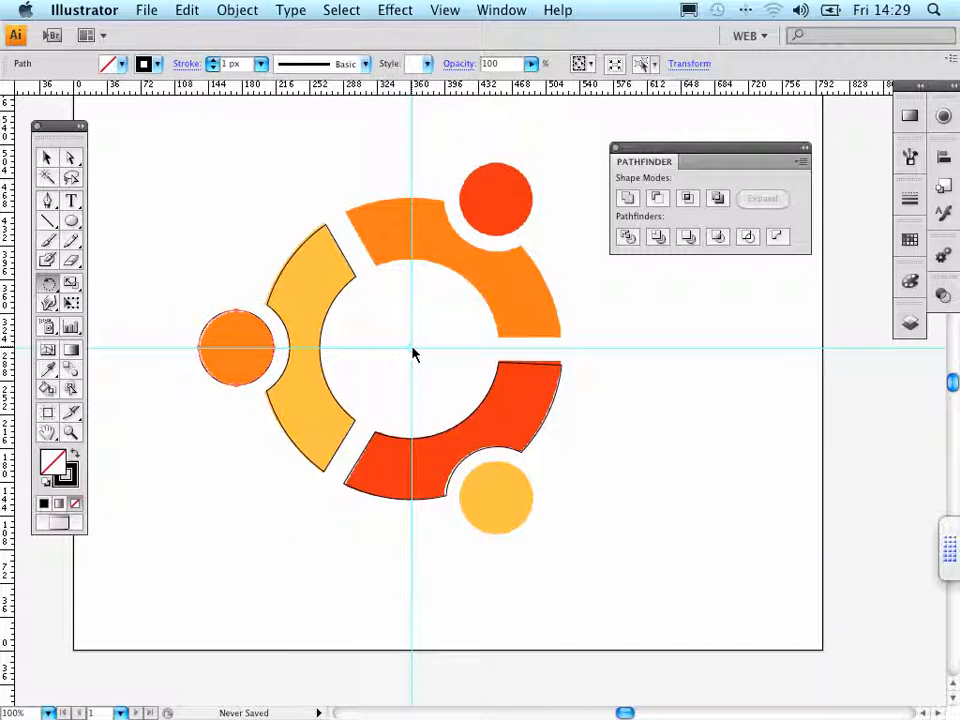
{"action": "left_click", "coordinate": [412, 348]}
{"action": "left_click_drag", "start_coordinate": [228, 318], "coordinate": [444, 446]}
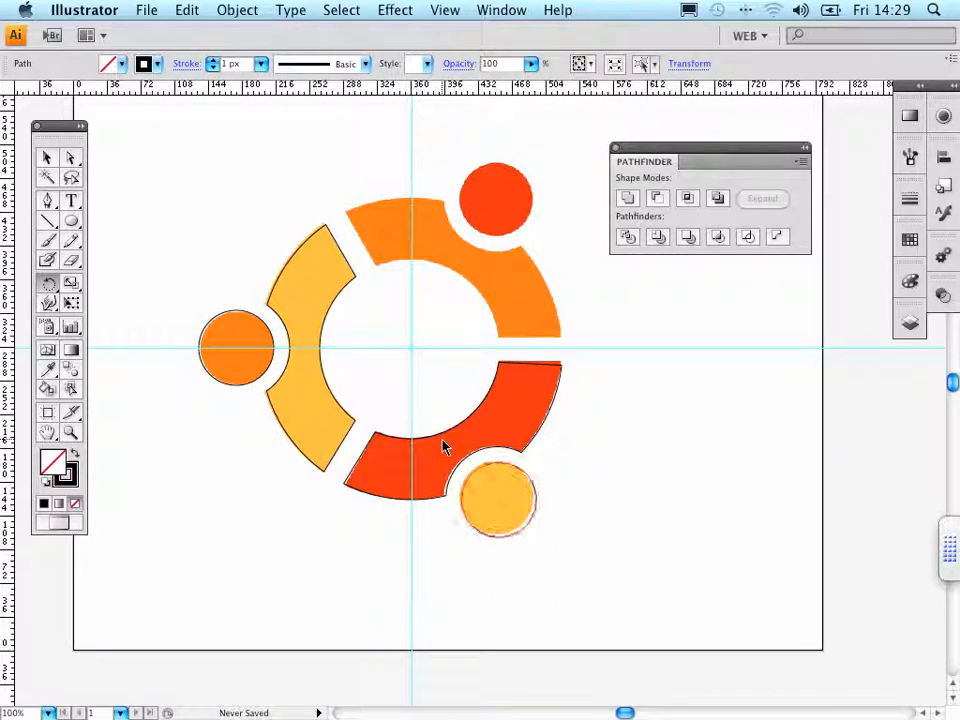
{"action": "scroll", "coordinate": [444, 446], "scroll_direction": "up", "scroll_amount": 1}
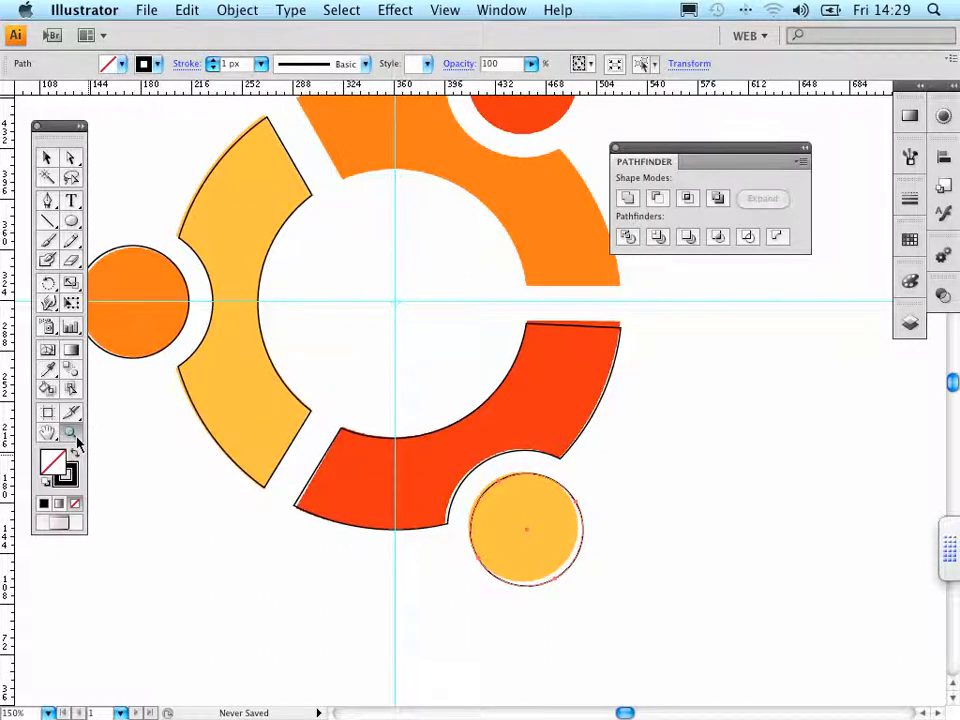
{"action": "double_click", "coordinate": [71, 432]}
Select the left yellow ring segment's outline together with the circle traced around the left orange dot.
{"action": "left_click", "coordinate": [47, 157]}
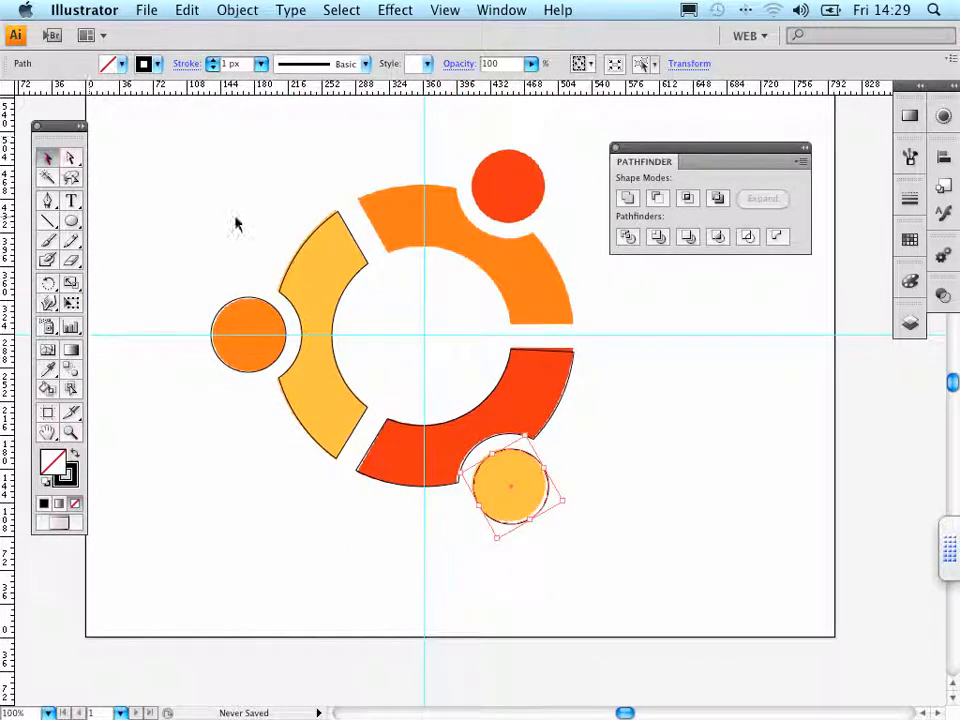
{"action": "left_click", "coordinate": [259, 272]}
{"action": "left_click_drag", "start_coordinate": [231, 274], "coordinate": [313, 317]}
{"action": "left_click", "coordinate": [222, 275]}
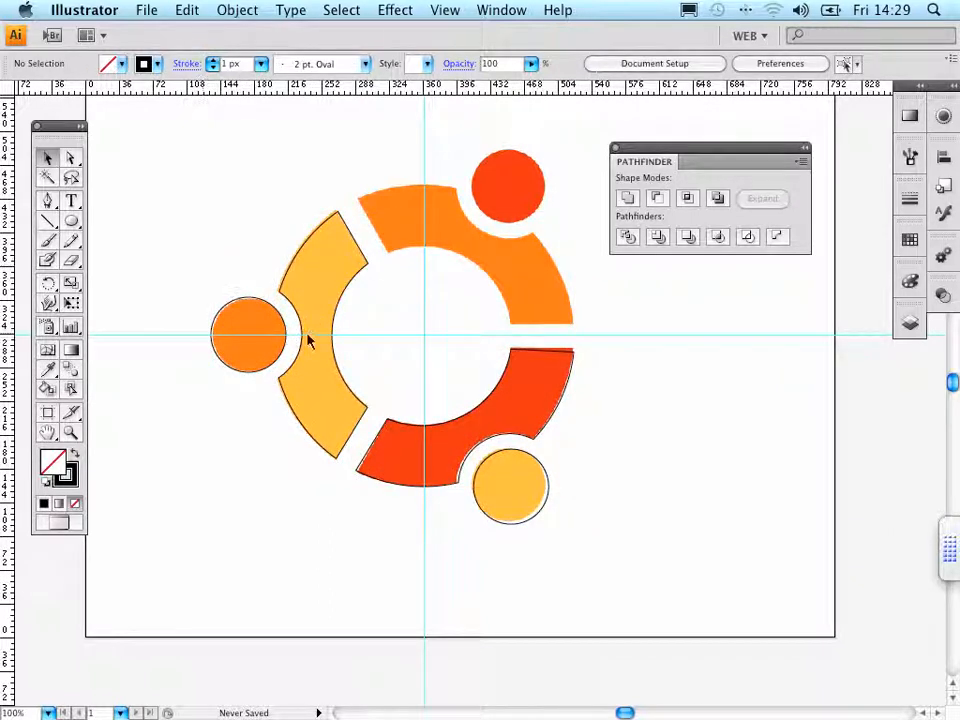
{"action": "left_click", "coordinate": [305, 333]}
{"action": "left_click", "coordinate": [242, 286]}
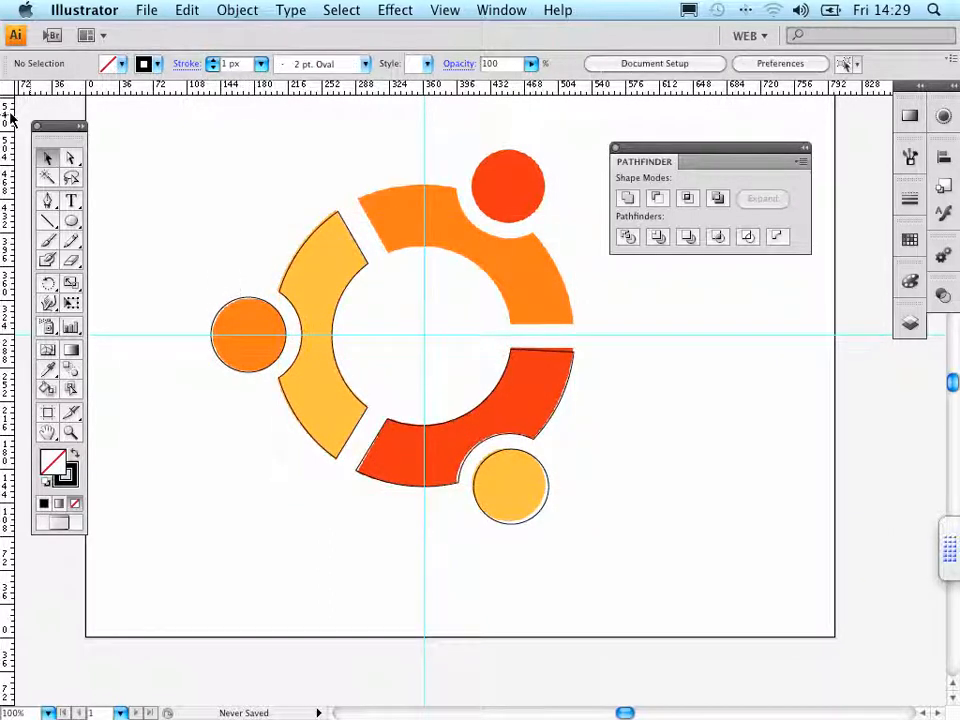
{"action": "left_click", "coordinate": [71, 157]}
{"action": "left_click", "coordinate": [293, 271]}
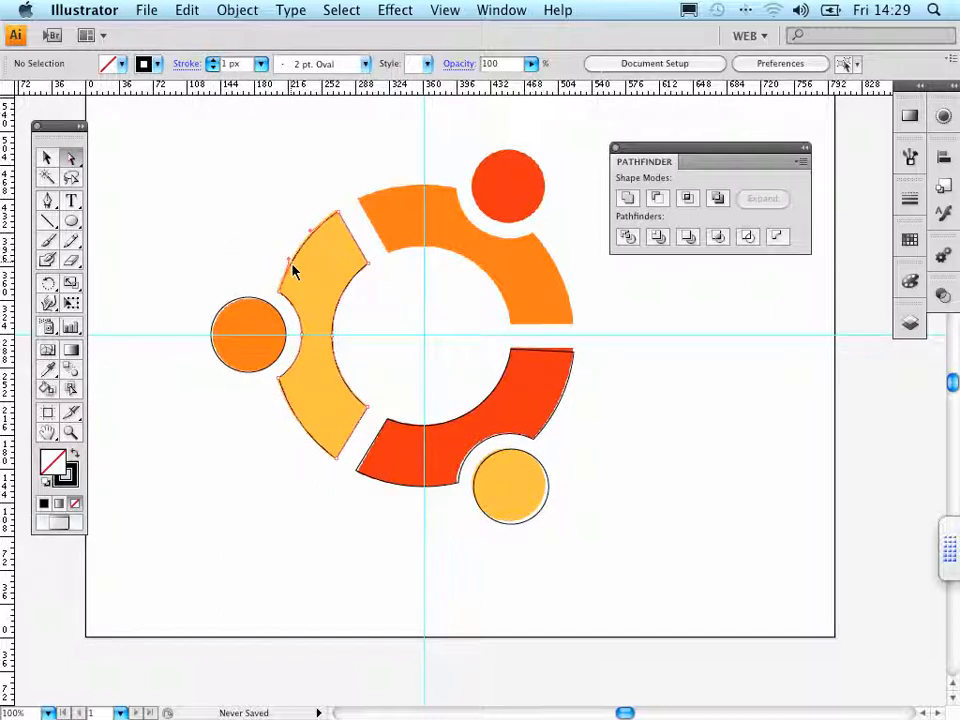
{"action": "left_click", "coordinate": [48, 159]}
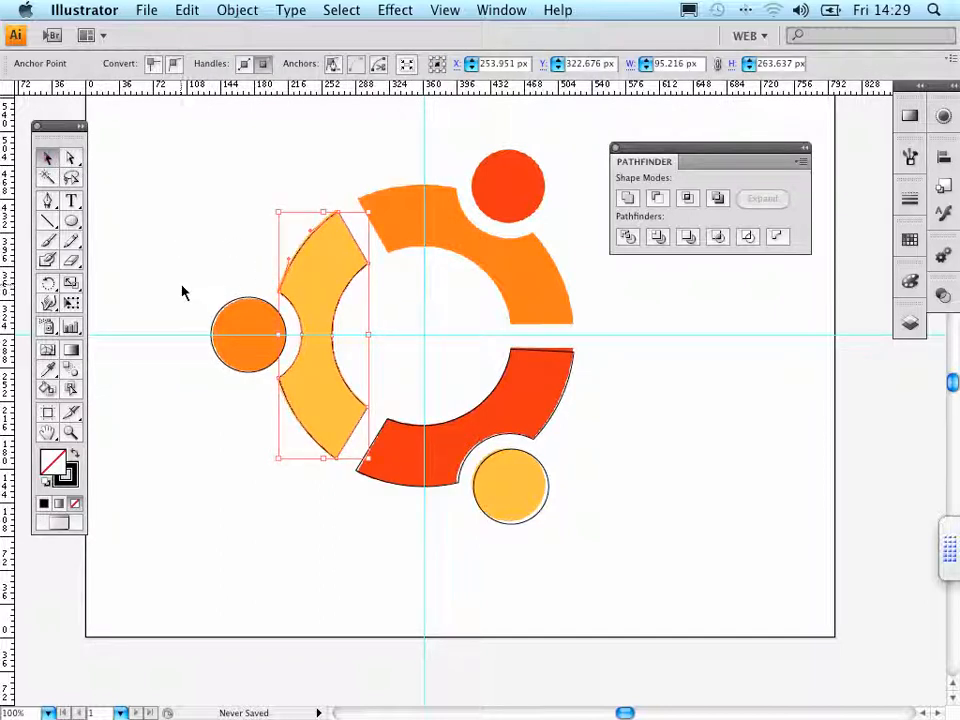
{"action": "left_click", "coordinate": [247, 306], "text": "shift"}
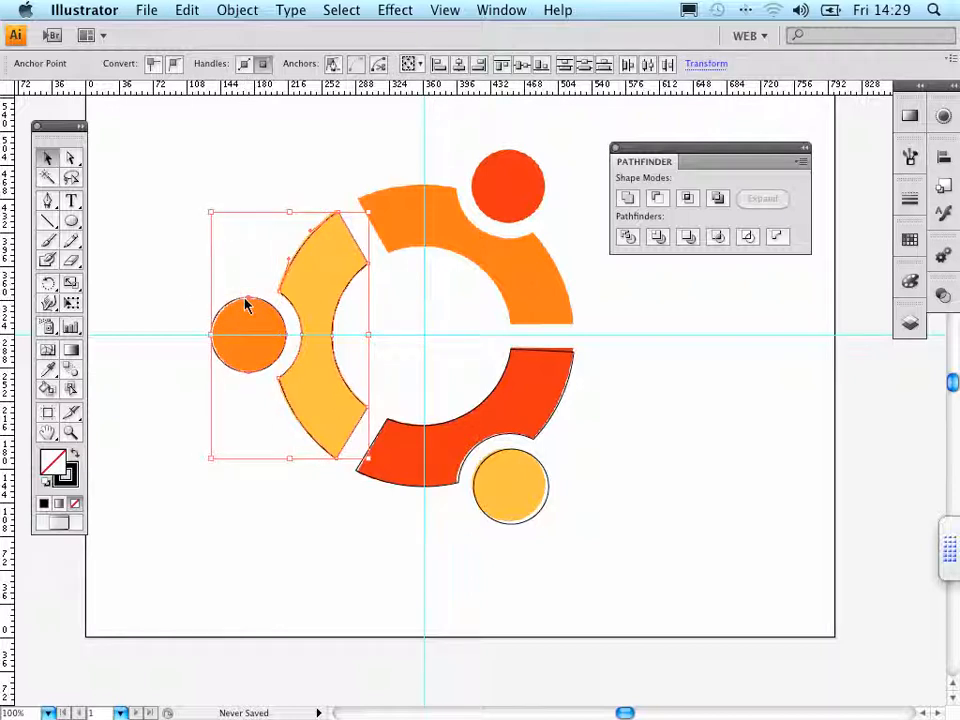
Try to rotate the selected segment outline and circle clockwise with the Rotate tool, and undo the rotation.
{"action": "left_click", "coordinate": [49, 285]}
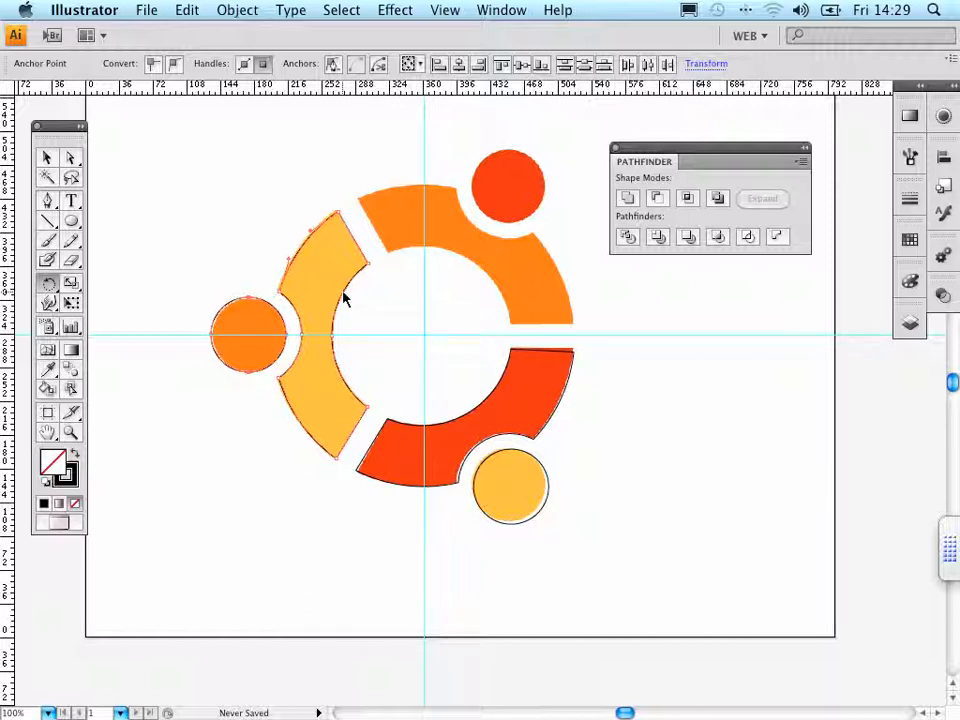
{"action": "left_click_drag", "start_coordinate": [345, 296], "coordinate": [425, 278]}
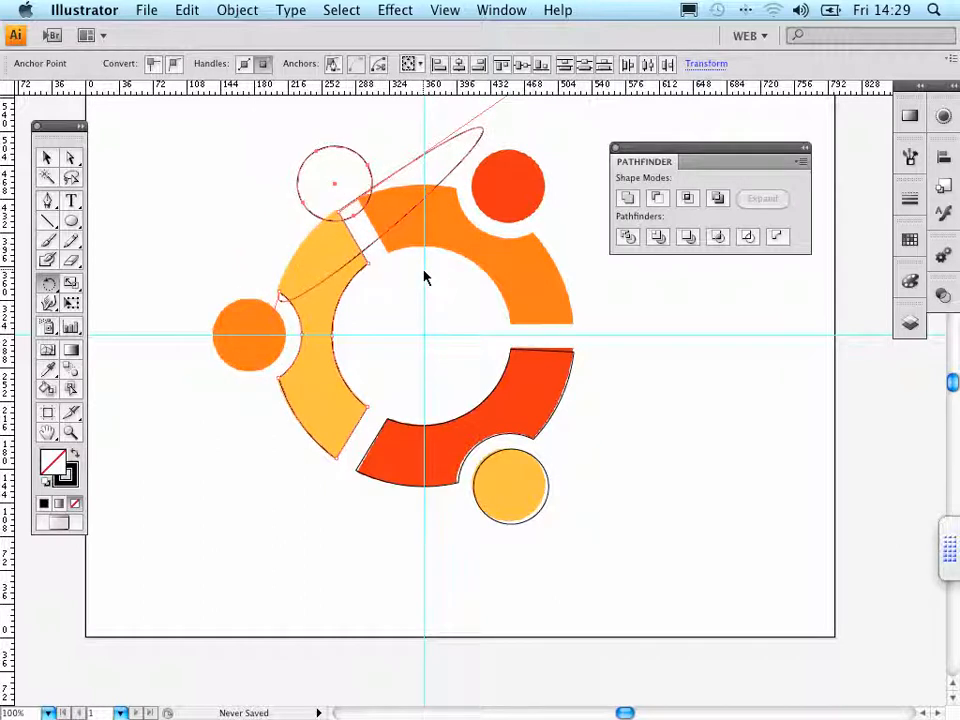
{"action": "key", "text": "super+z"}
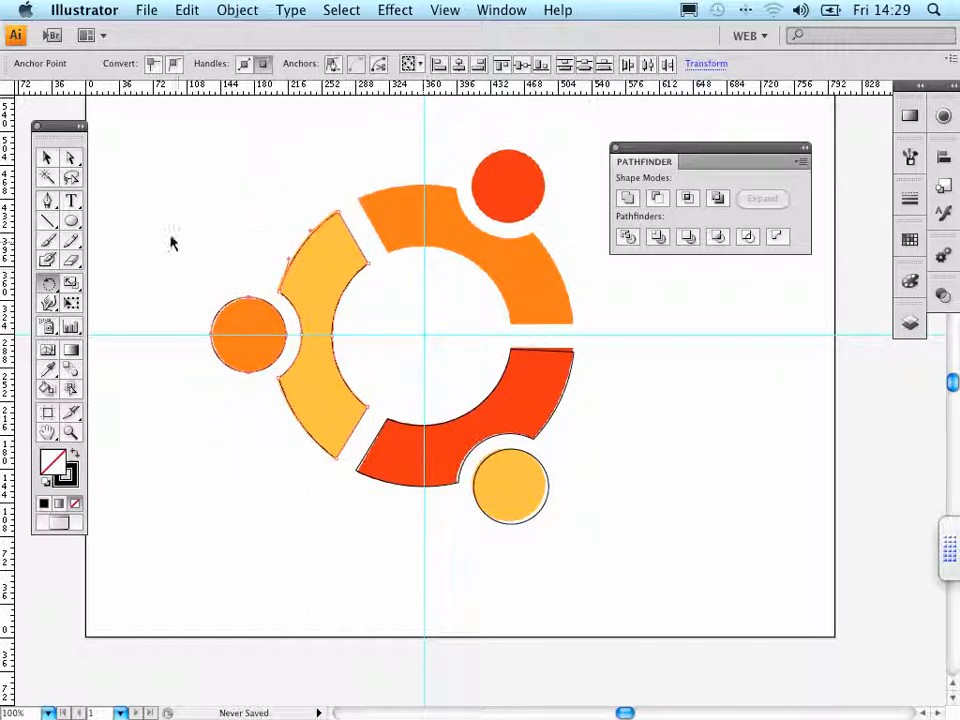
{"action": "left_click", "coordinate": [47, 159]}
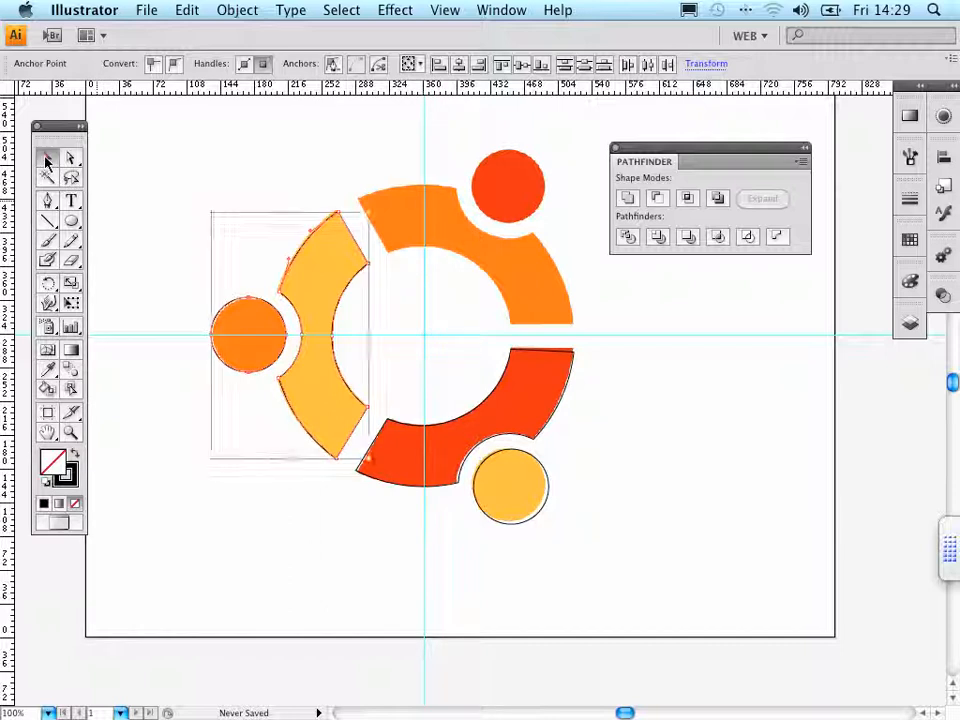
Ungroup the left and lower ring segment outlines into separate paths and clear the selection.
{"action": "left_click", "coordinate": [221, 189]}
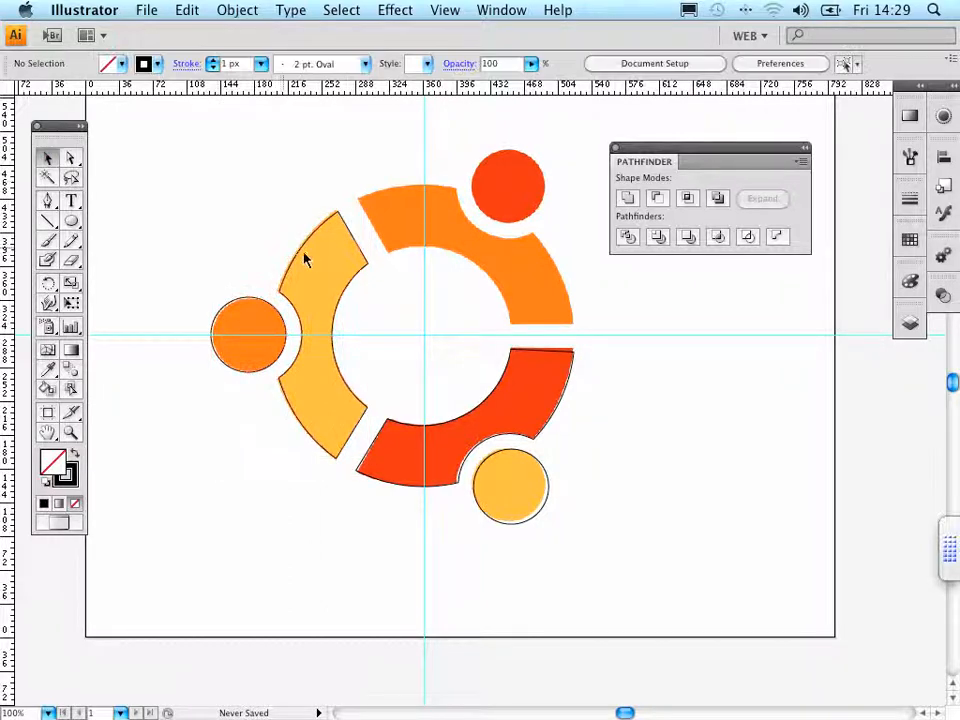
{"action": "left_click", "coordinate": [350, 292]}
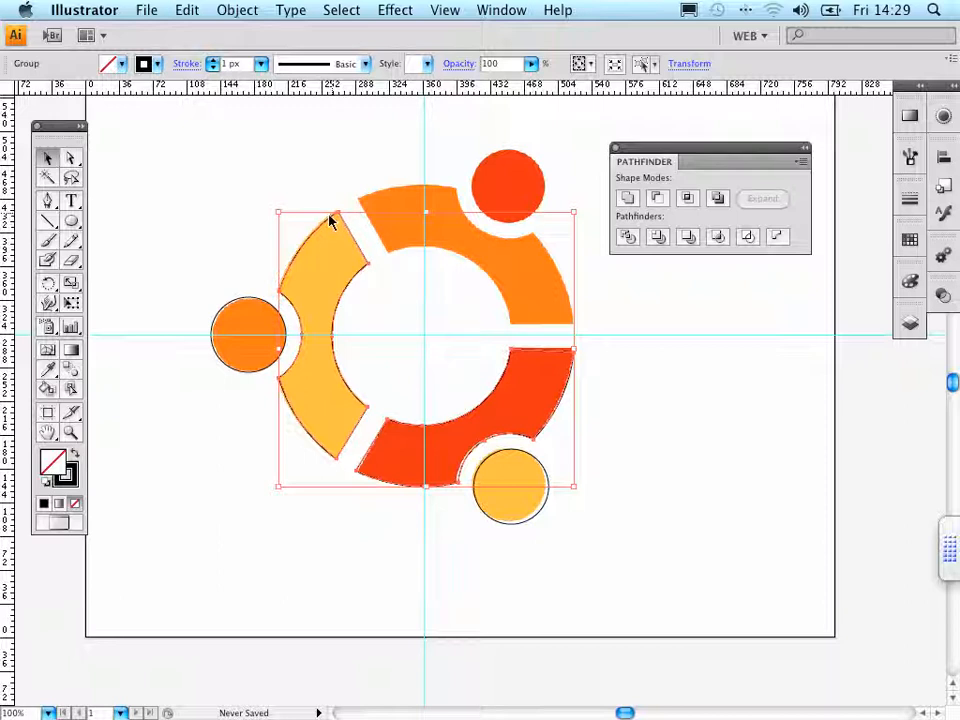
{"action": "left_click", "coordinate": [628, 240]}
{"action": "left_click", "coordinate": [237, 10]}
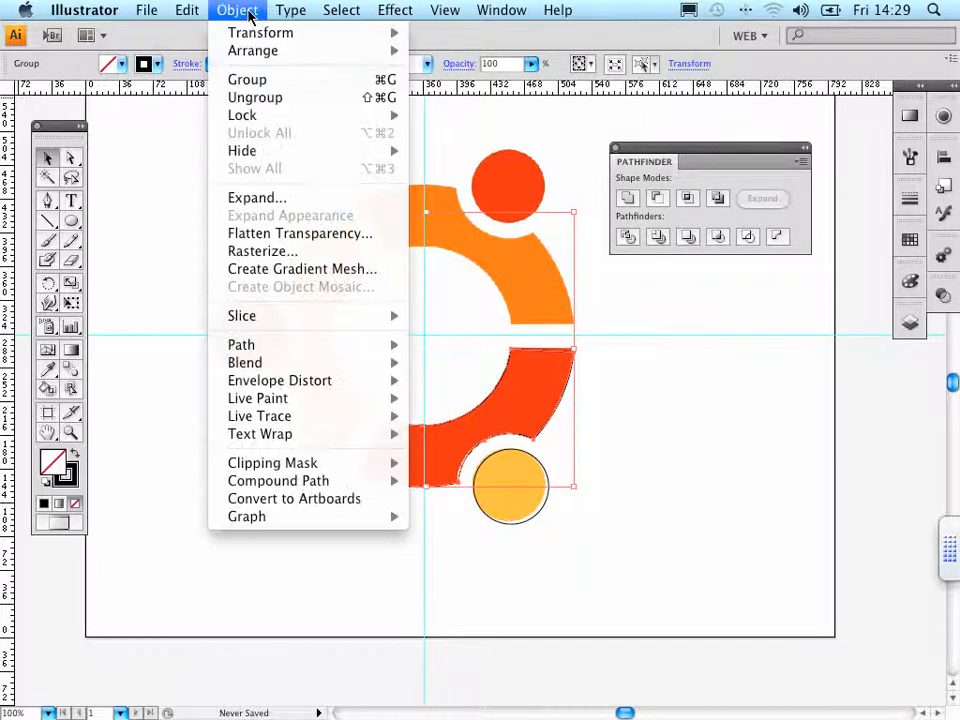
{"action": "left_click", "coordinate": [272, 97]}
{"action": "left_click", "coordinate": [240, 200]}
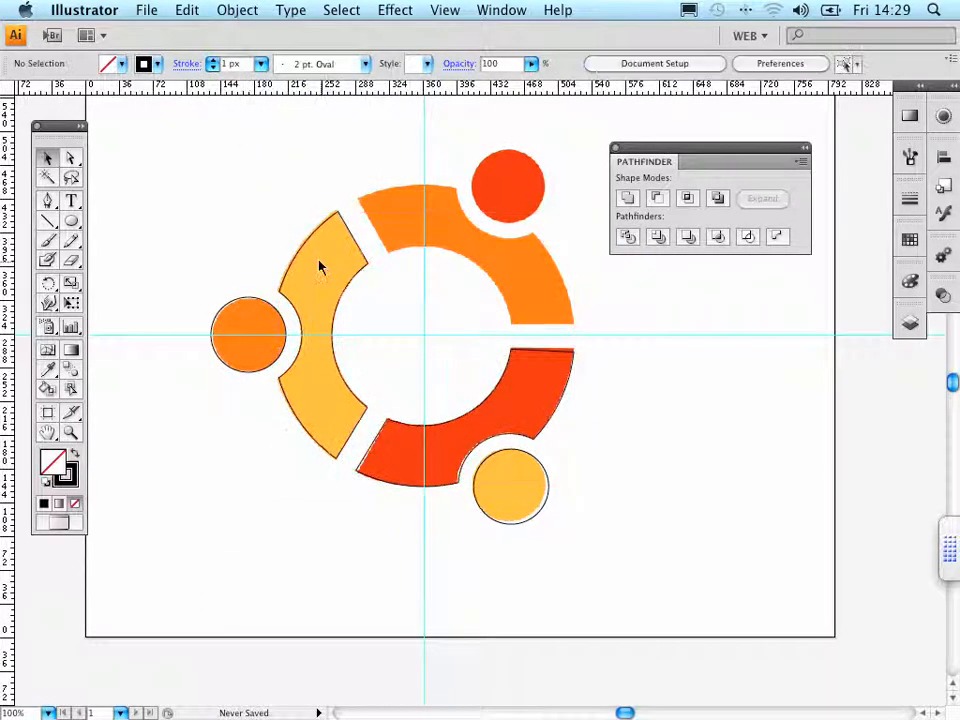
Rotate a copy of the left segment outline and its dot's circle about the guide intersection onto the upper-right orange segment and red dot.
{"action": "left_click", "coordinate": [313, 242]}
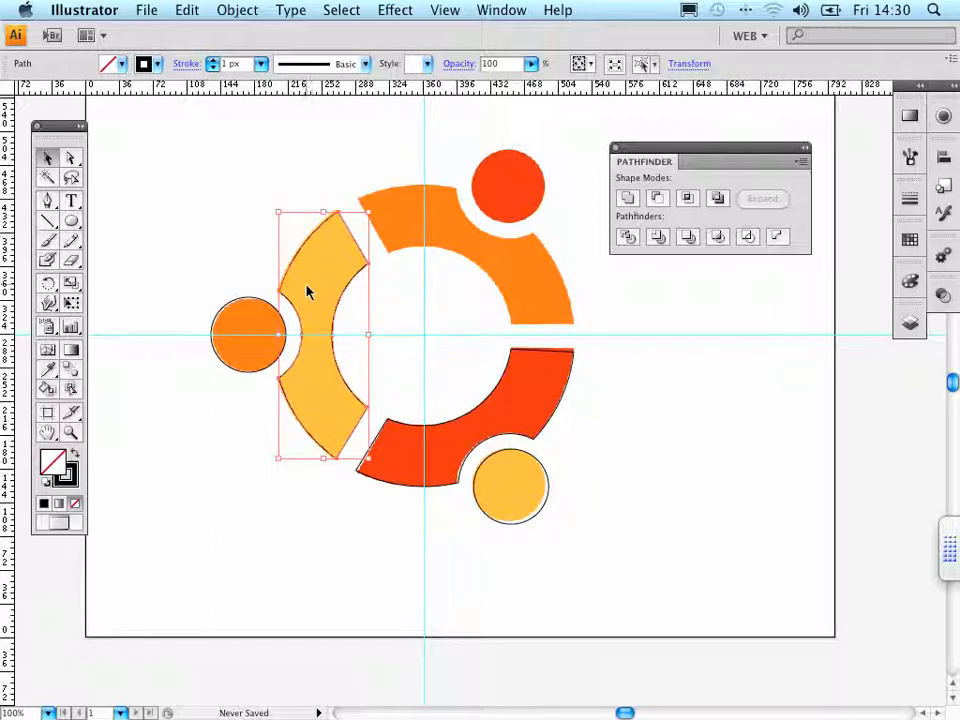
{"action": "left_click", "coordinate": [253, 306], "text": "shift"}
{"action": "left_click", "coordinate": [49, 285]}
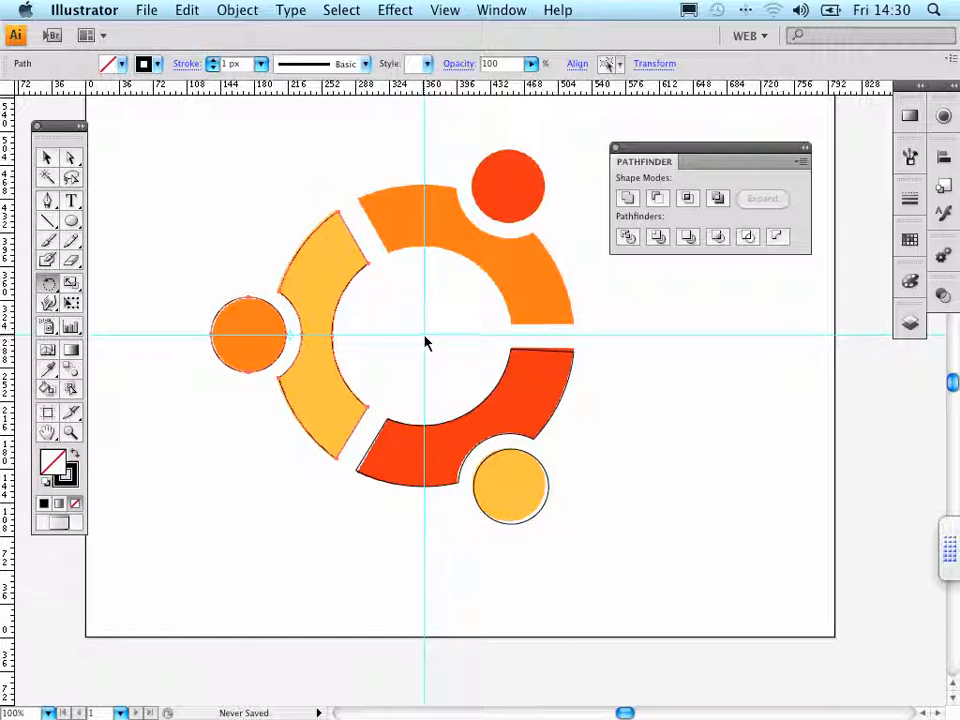
{"action": "left_click_drag", "start_coordinate": [354, 285], "coordinate": [515, 300]}
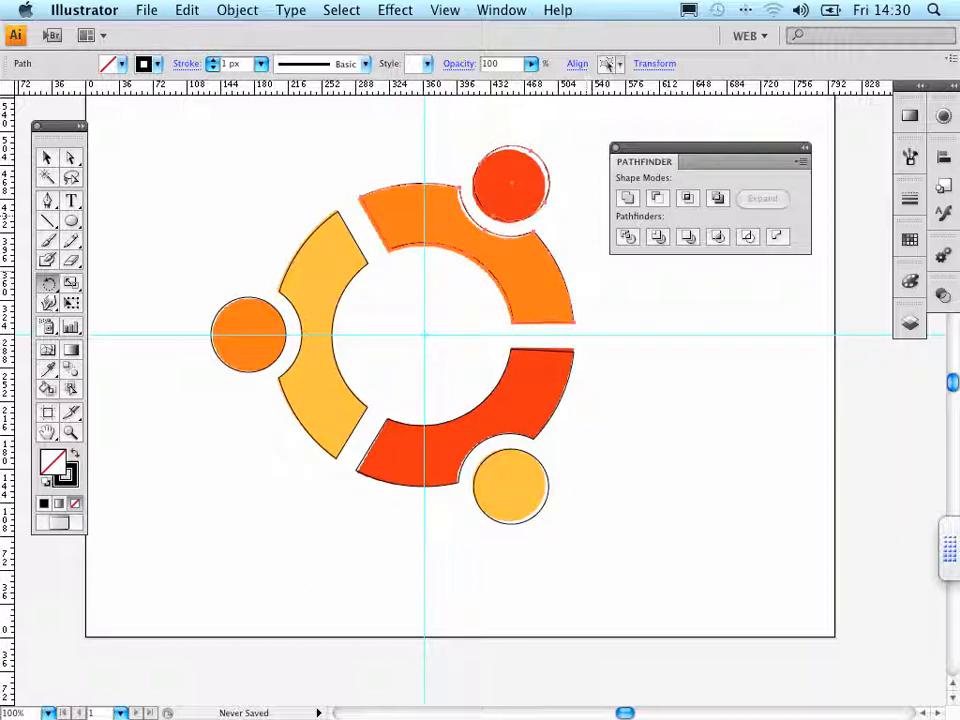
Hide Layer 1 with the original coloured logo and deselect the traced outlines on Layer 2.
{"action": "left_click", "coordinate": [910, 322]}
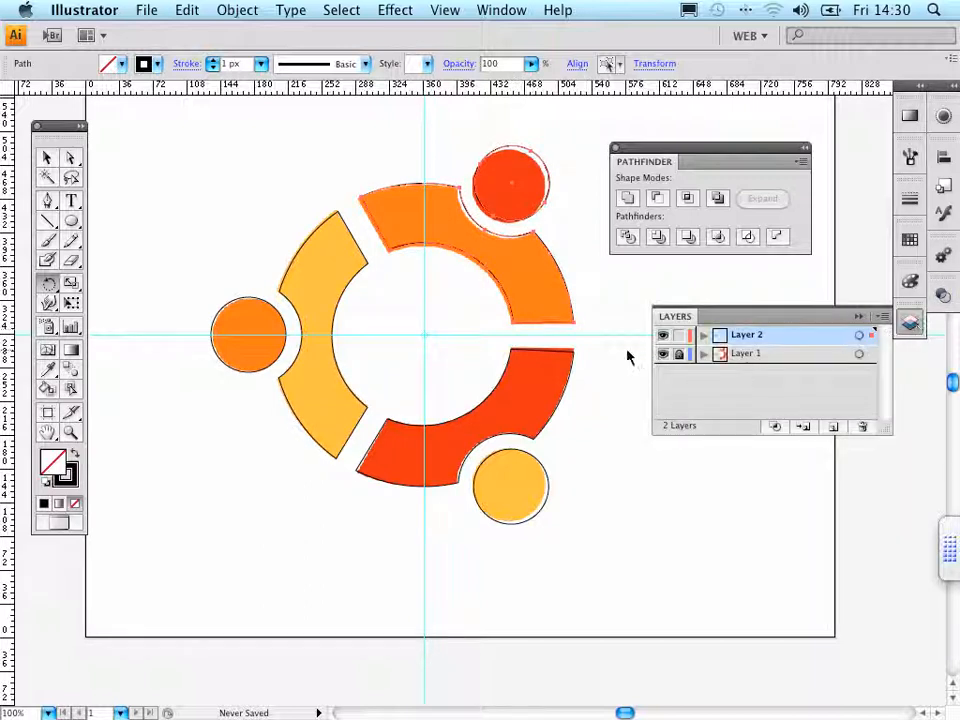
{"action": "left_click", "coordinate": [663, 354], "text": "super"}
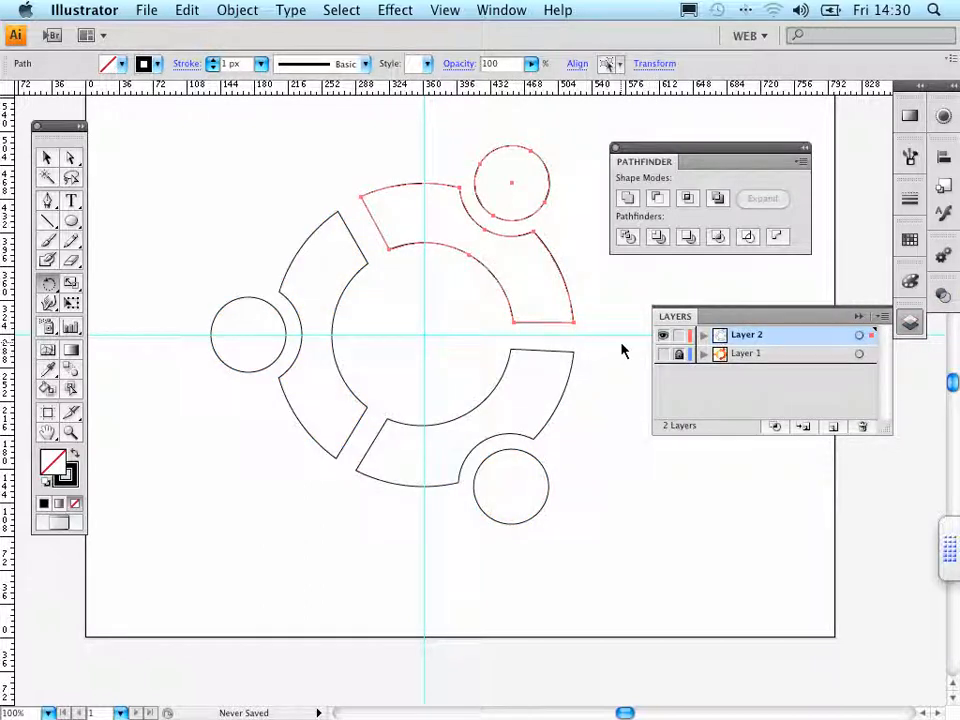
{"action": "left_click", "coordinate": [45, 160]}
{"action": "left_click", "coordinate": [193, 172]}
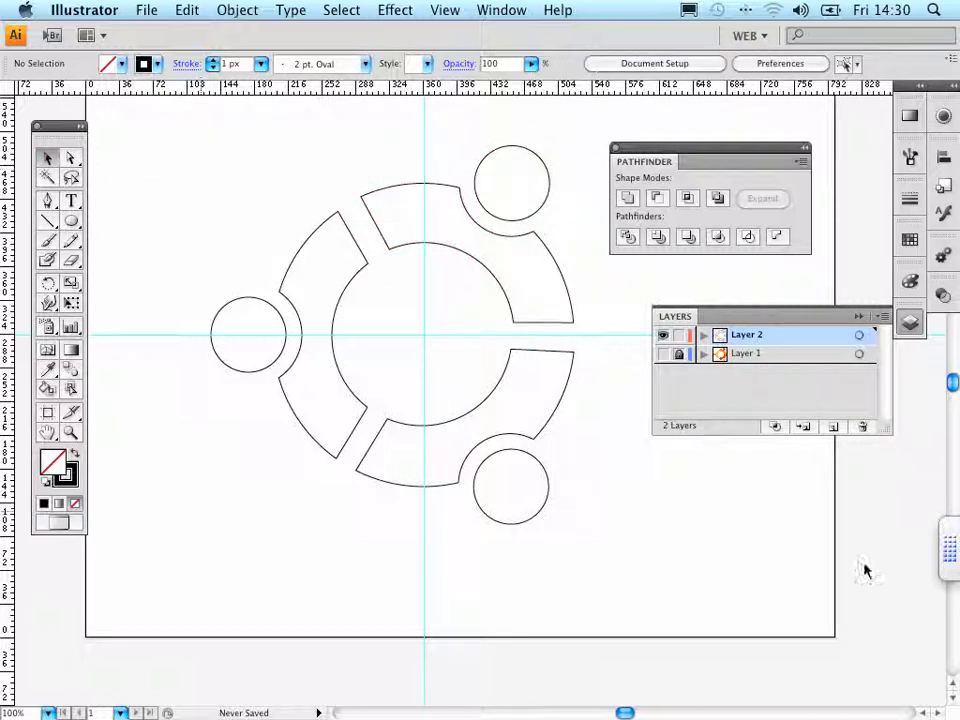
{"action": "mouse_move", "coordinate": [900, 708]}
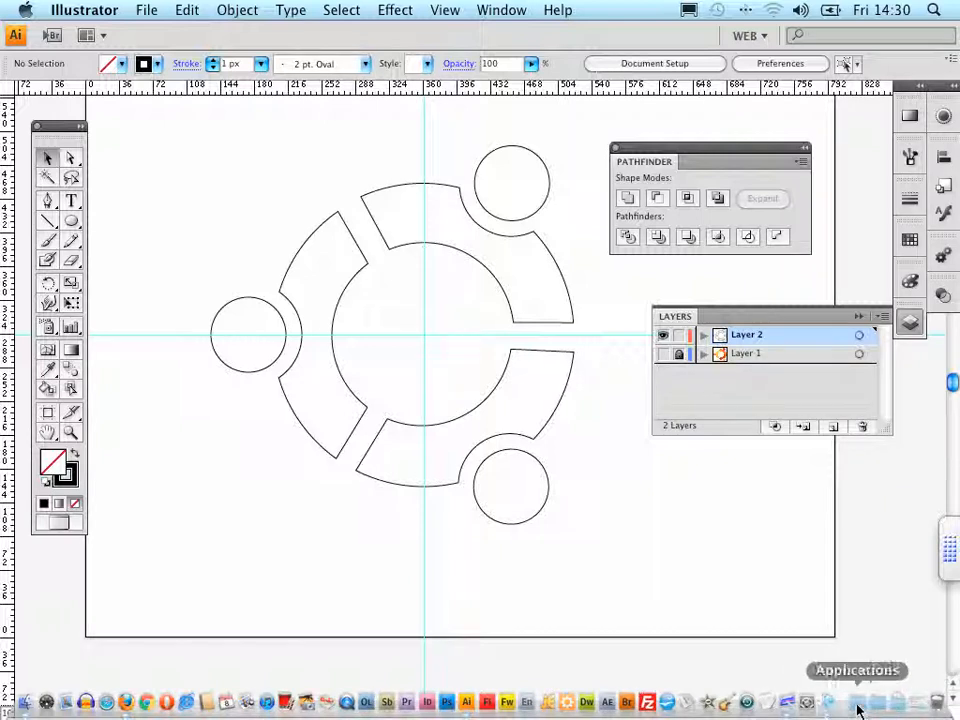
{"action": "left_click", "coordinate": [951, 558]}
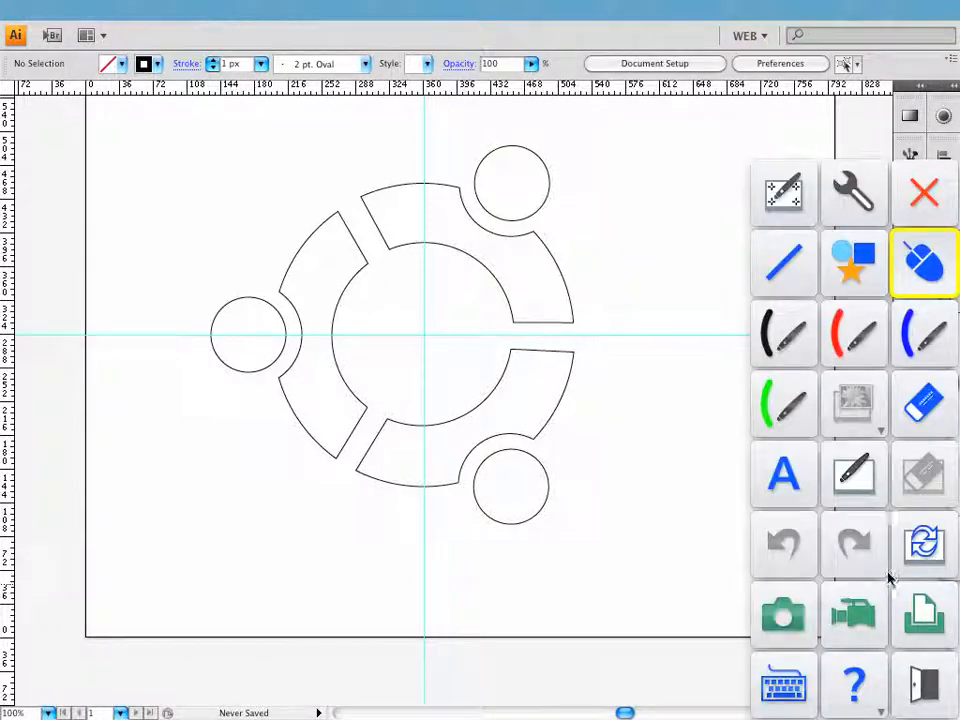
{"action": "left_click", "coordinate": [855, 630]}
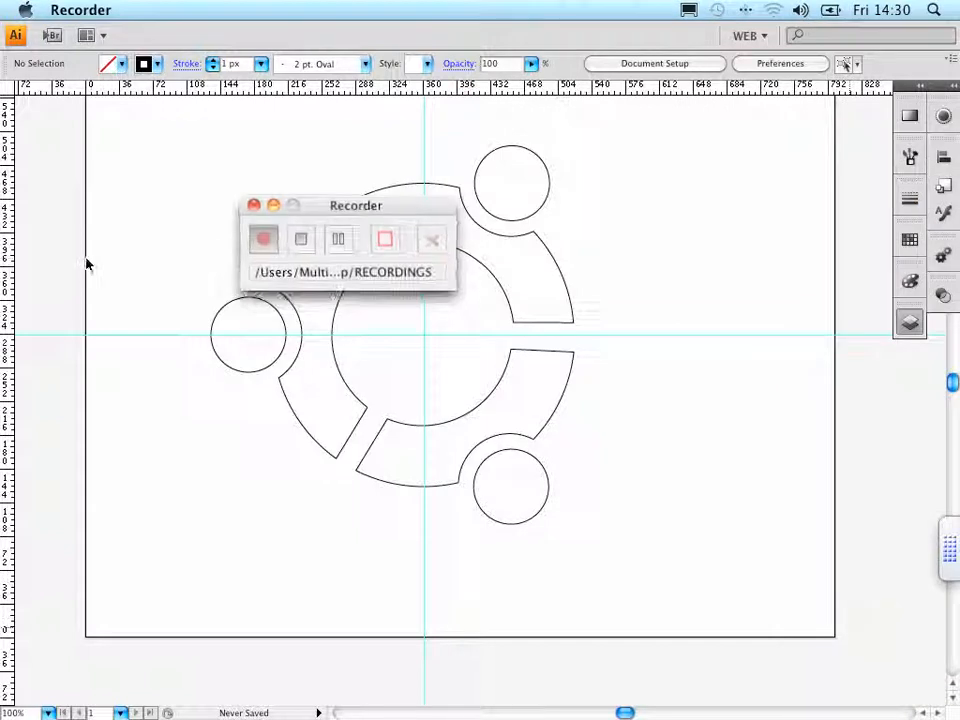